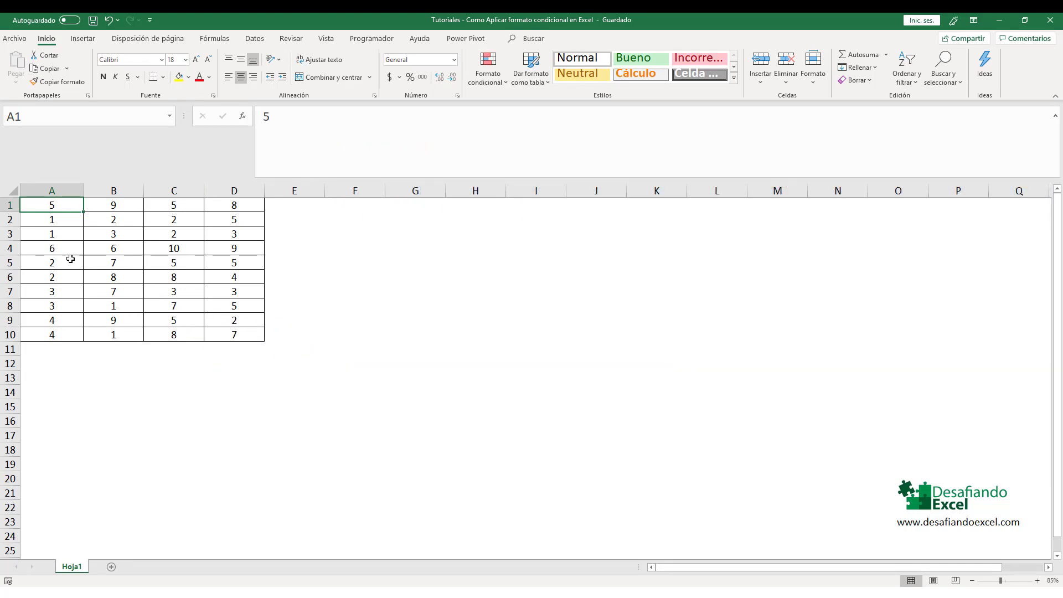
Select A1:D10 and show the highlight-cells rules under Formato condicional
drag(51, 204, 244, 335)
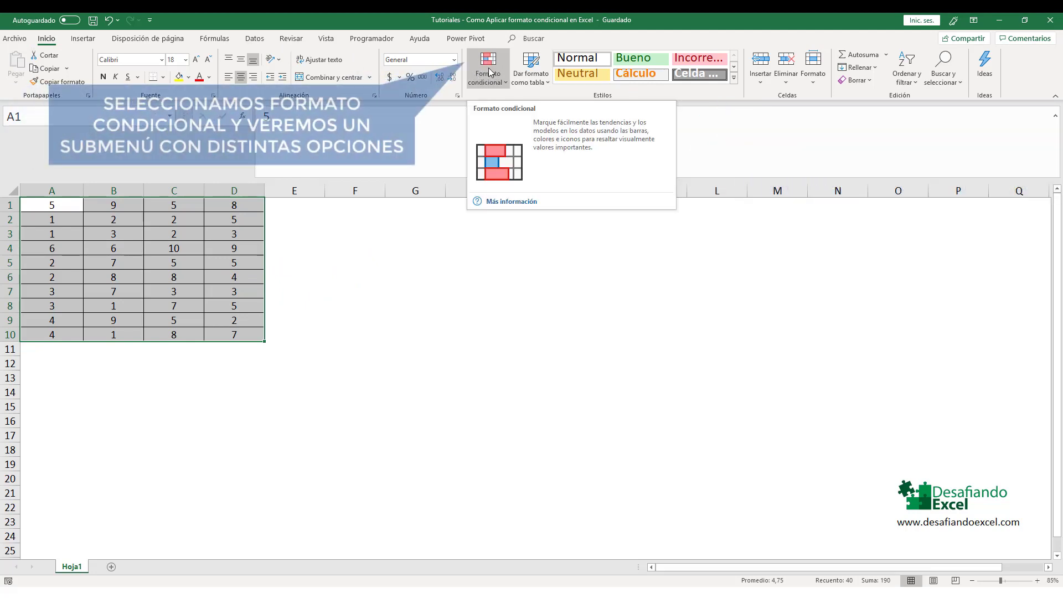
click(502, 84)
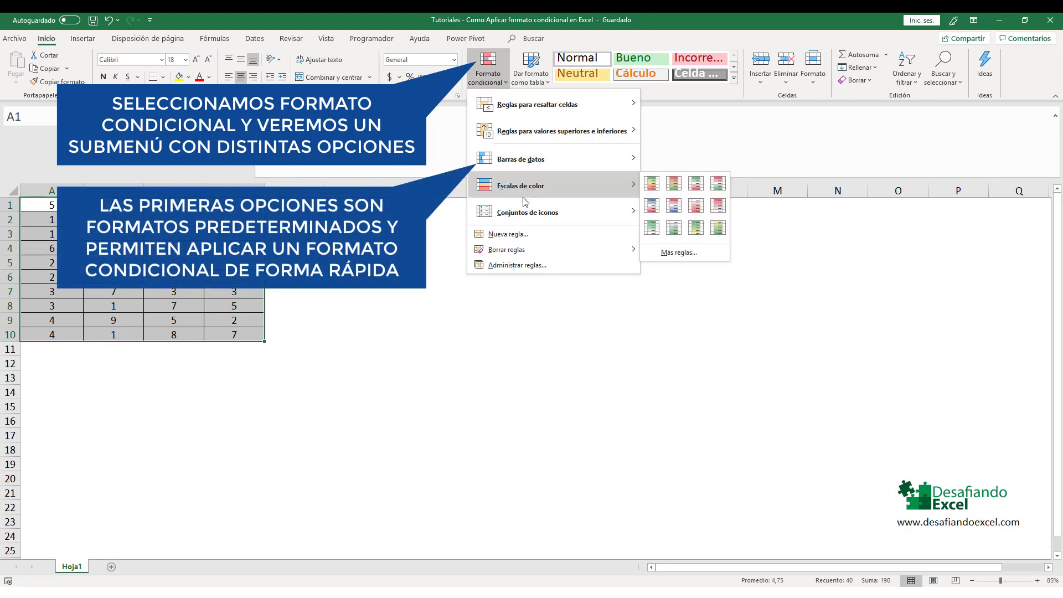
mouse_move(536, 104)
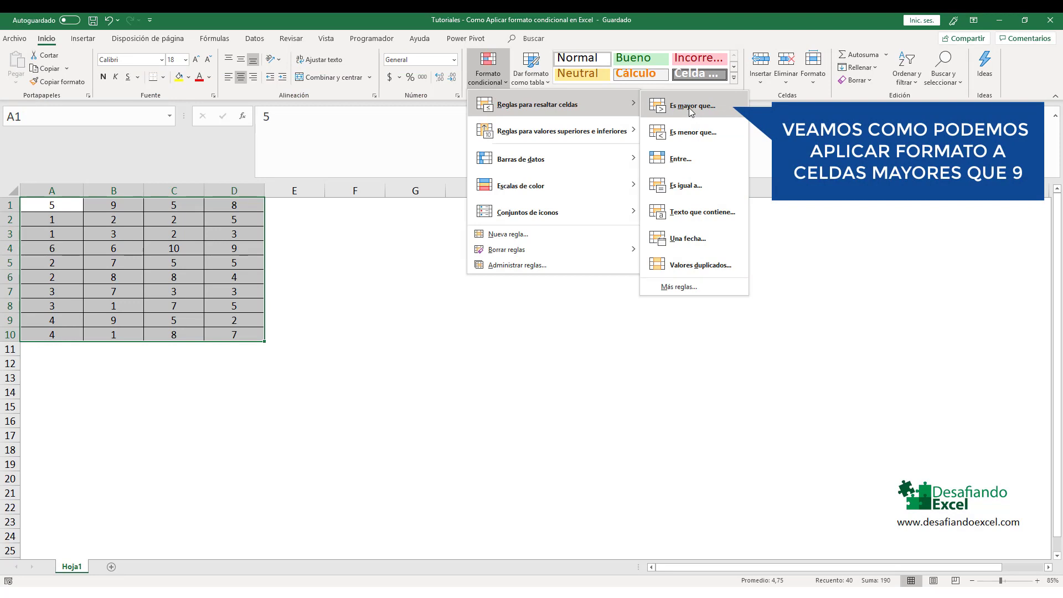
Preview a greater-than-9 rule with green fill and dark green text, then cancel it
click(691, 108)
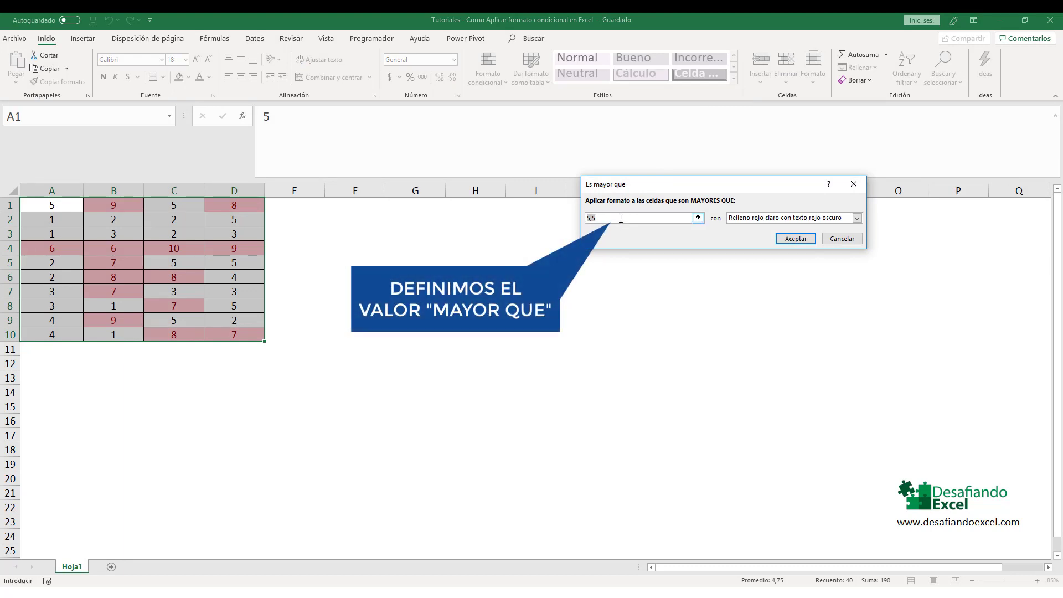
text(9)
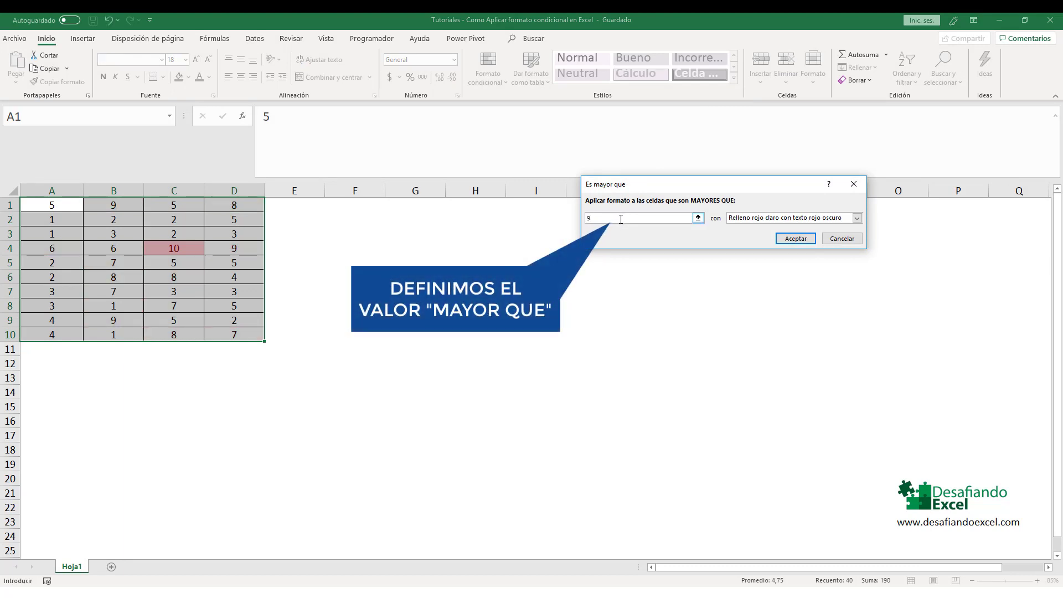
click(857, 218)
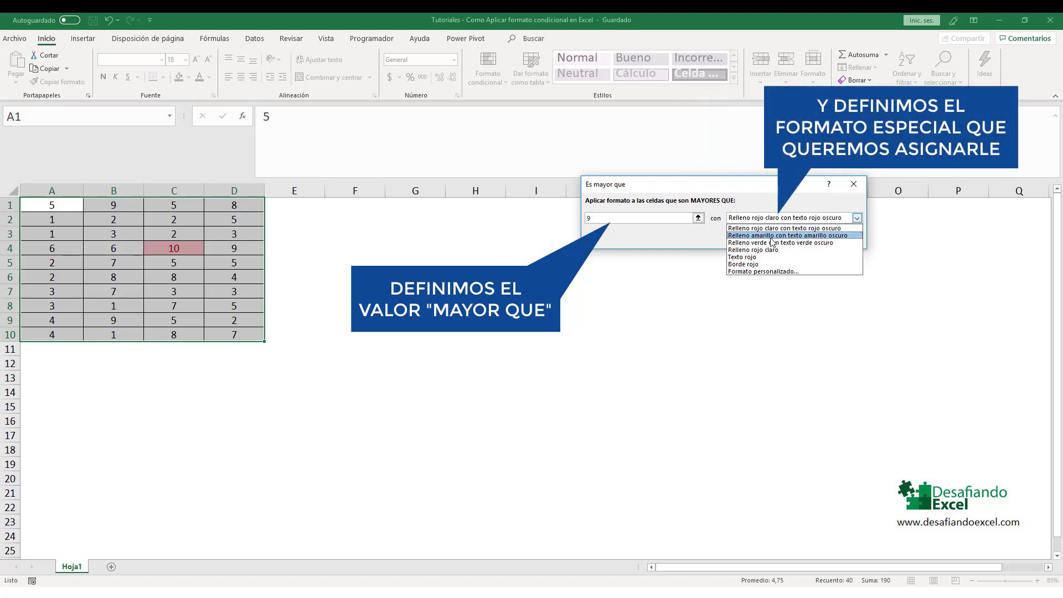
click(751, 243)
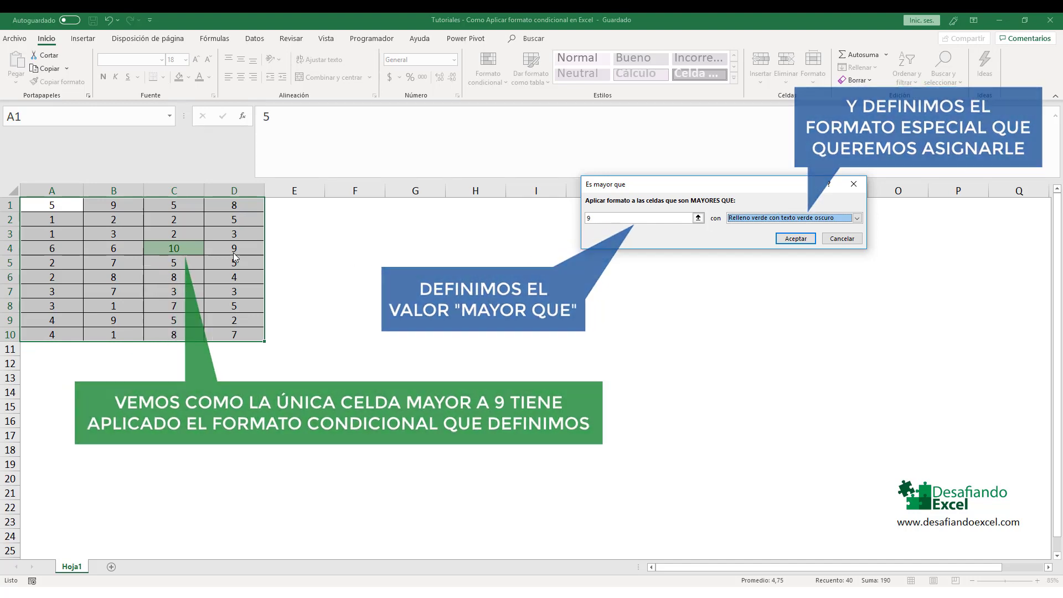
click(842, 239)
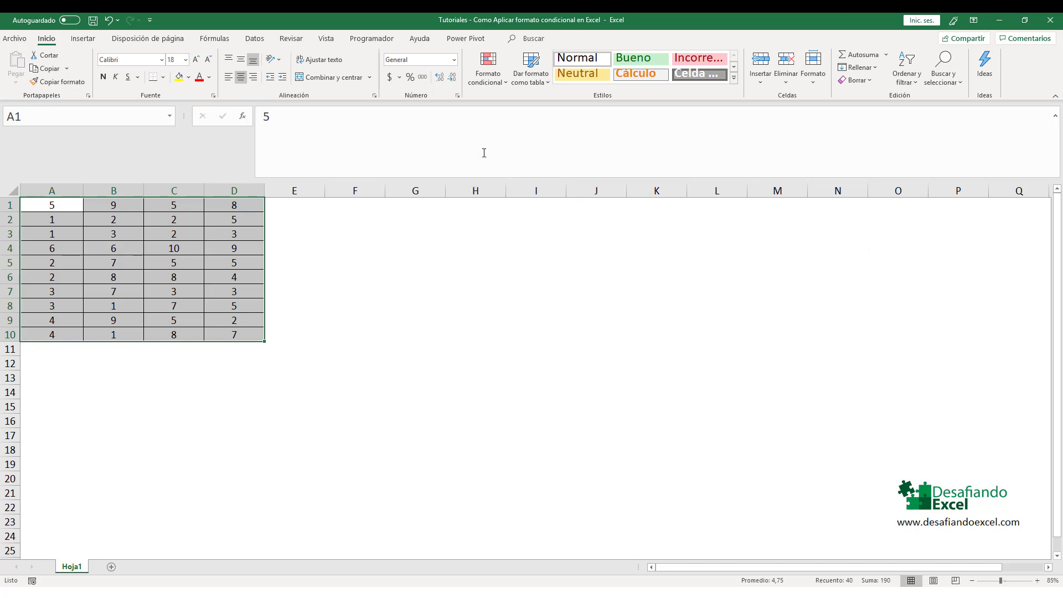
click(488, 69)
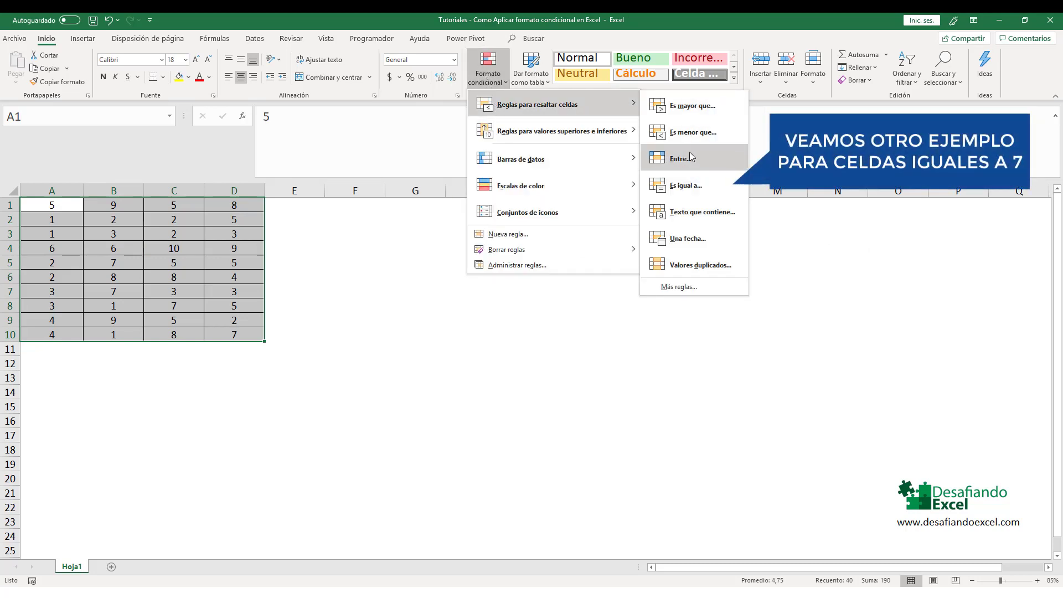
click(695, 189)
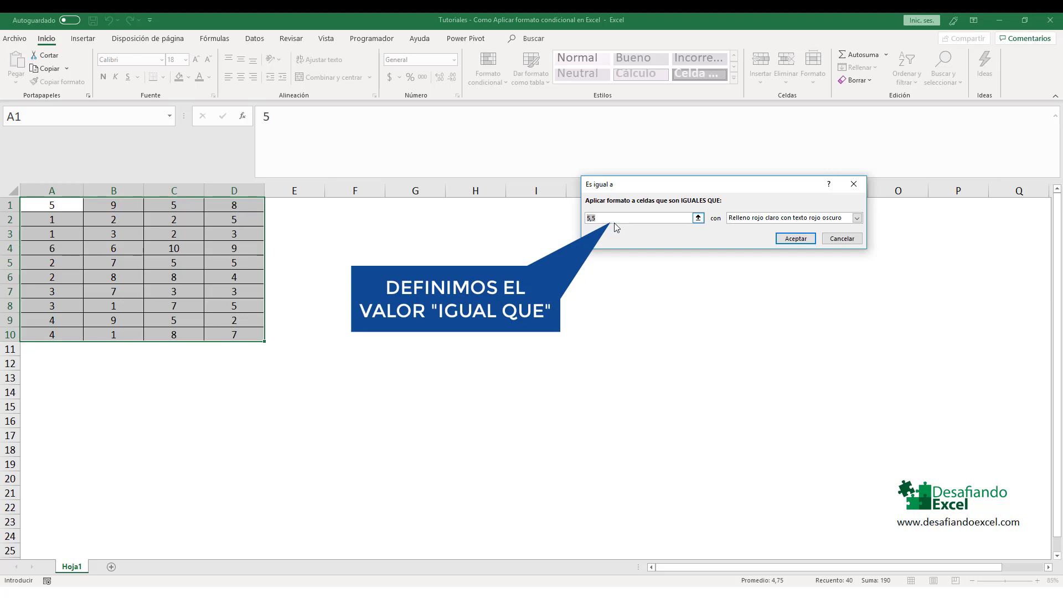
text(7)
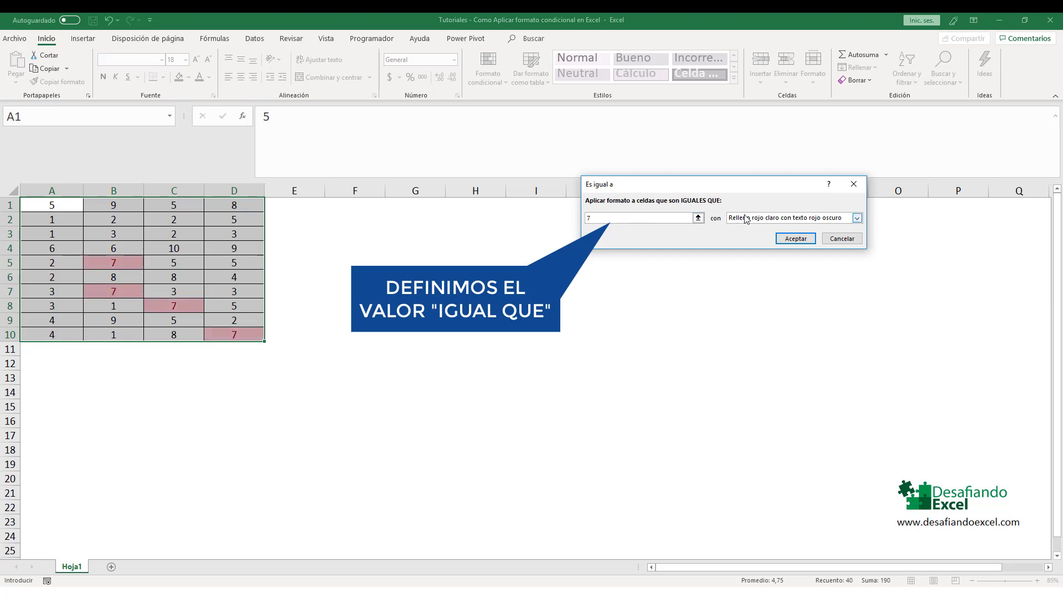
click(745, 217)
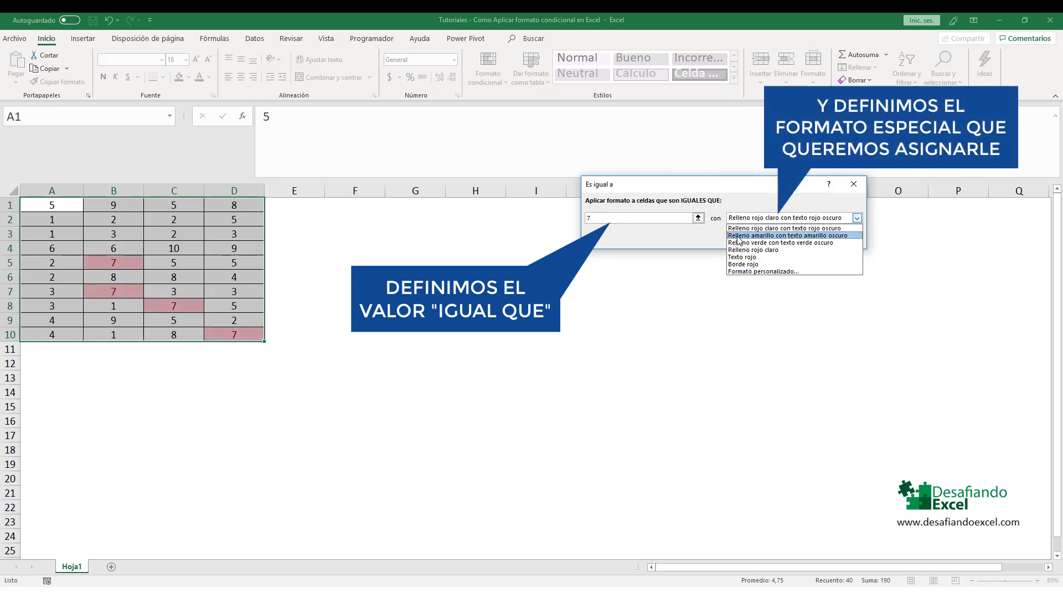
click(742, 257)
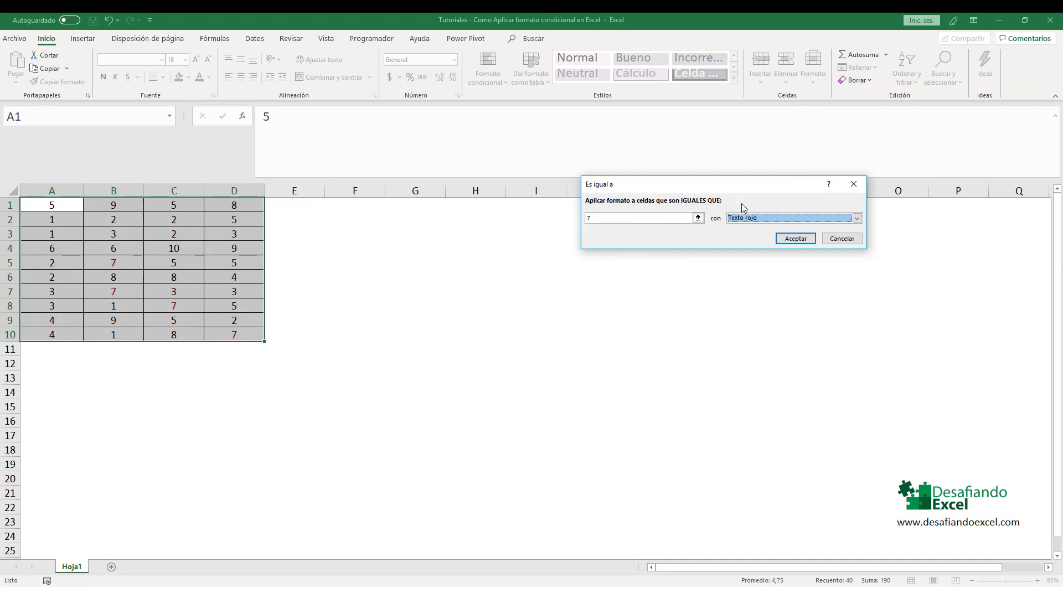
click(842, 239)
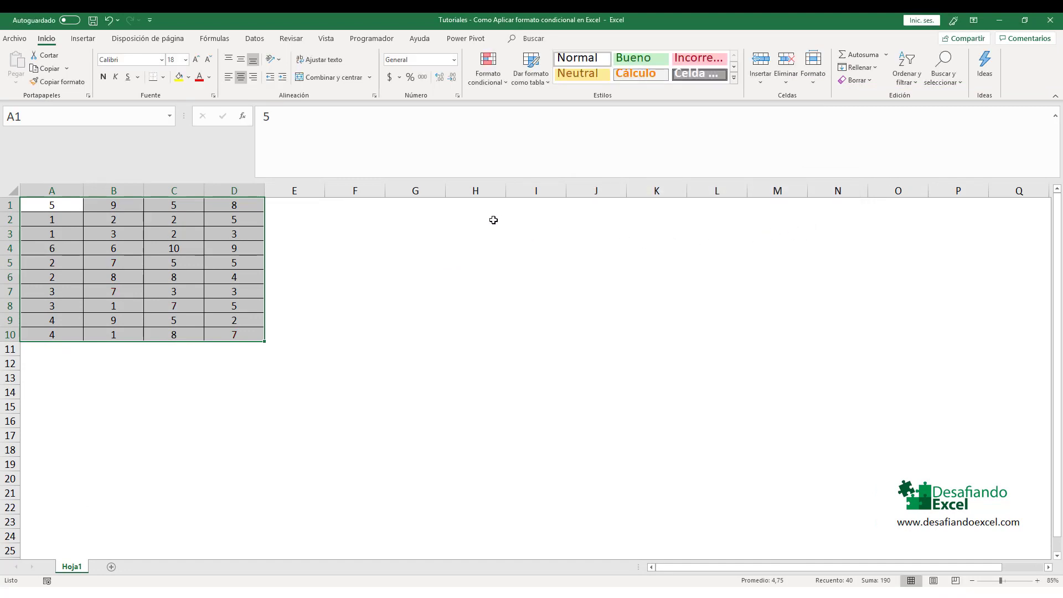
click(490, 77)
mouse_move(556, 131)
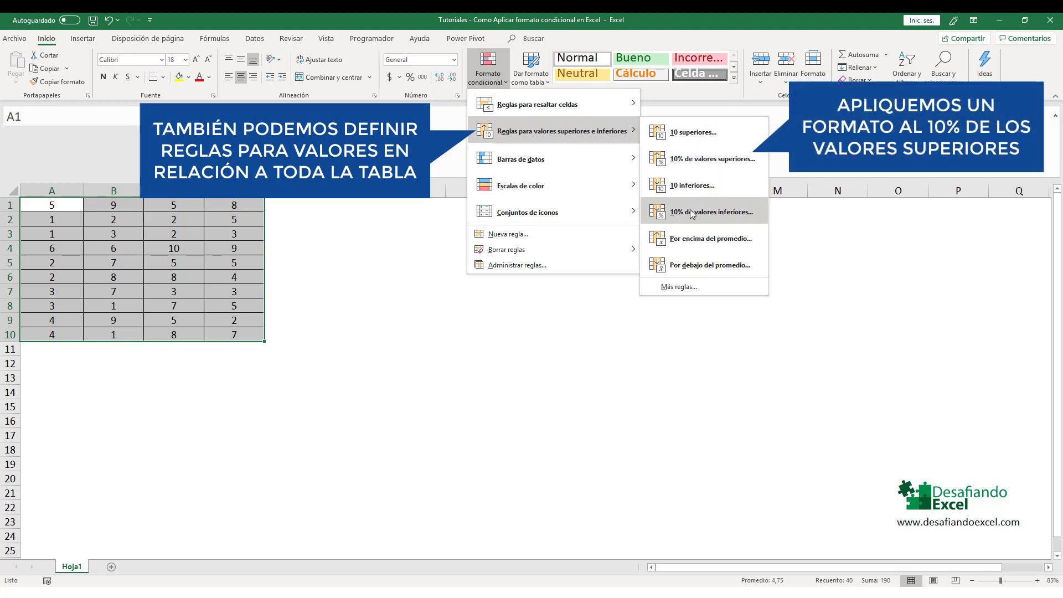
click(699, 161)
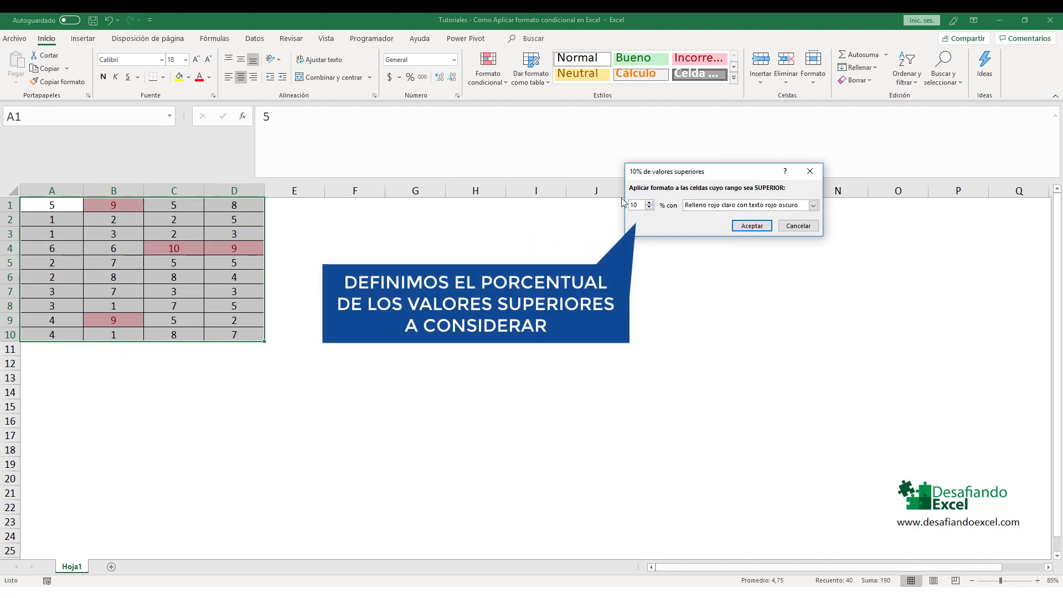
click(813, 205)
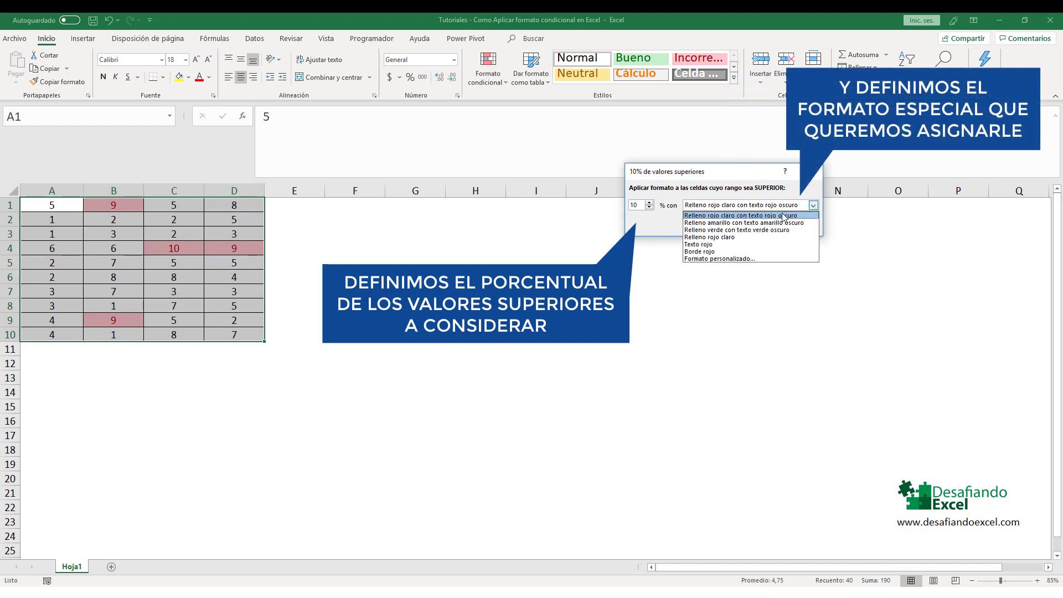
click(748, 223)
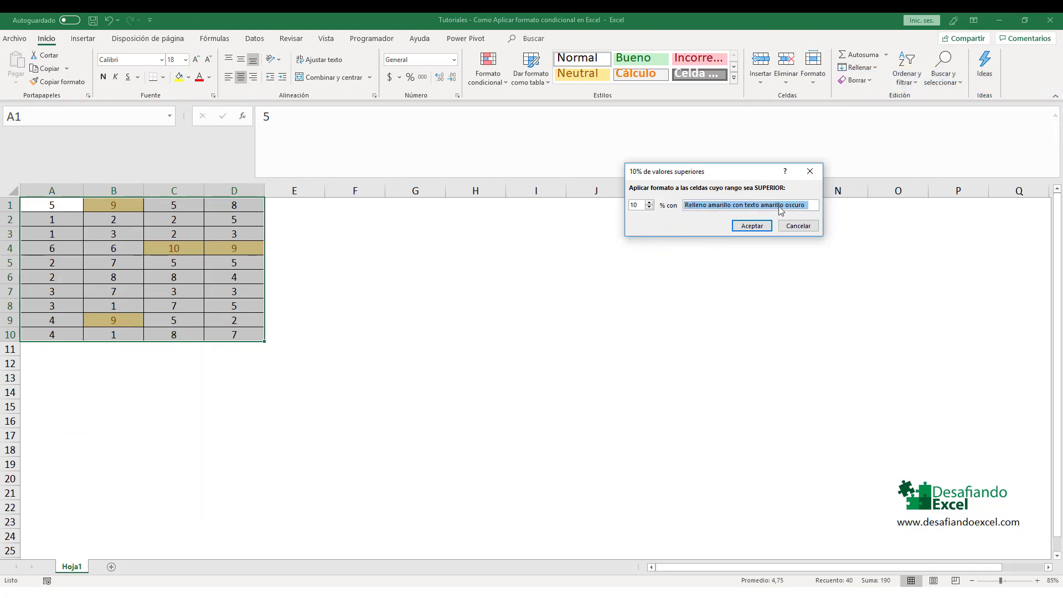
click(793, 226)
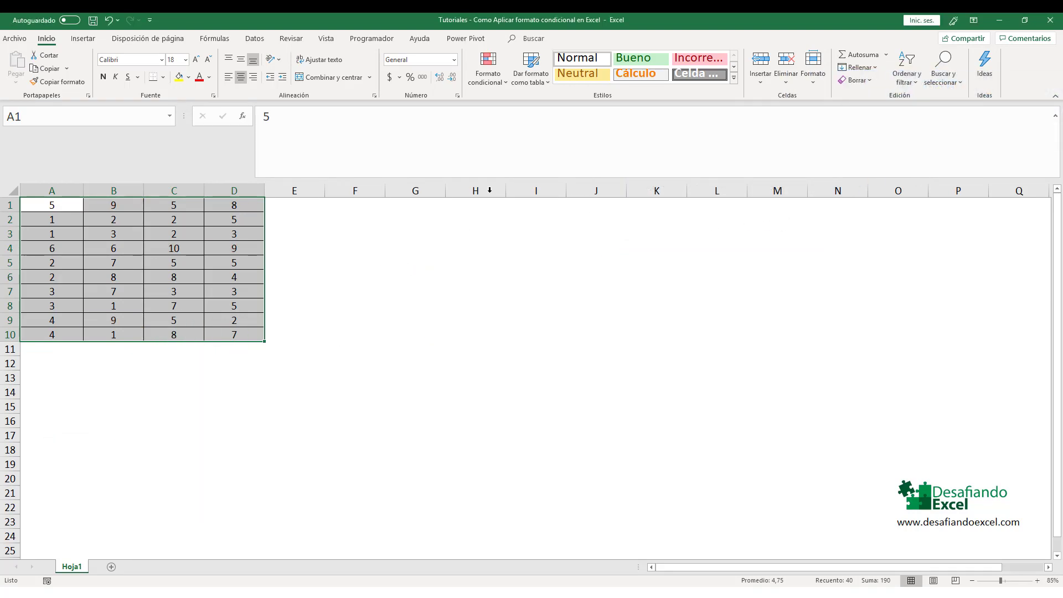
click(493, 82)
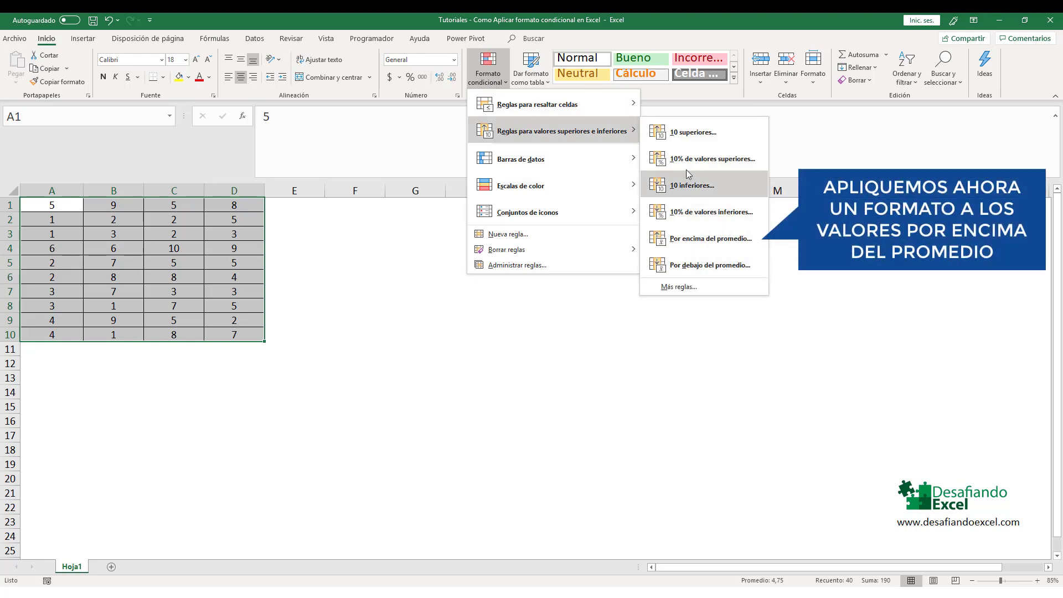
click(690, 238)
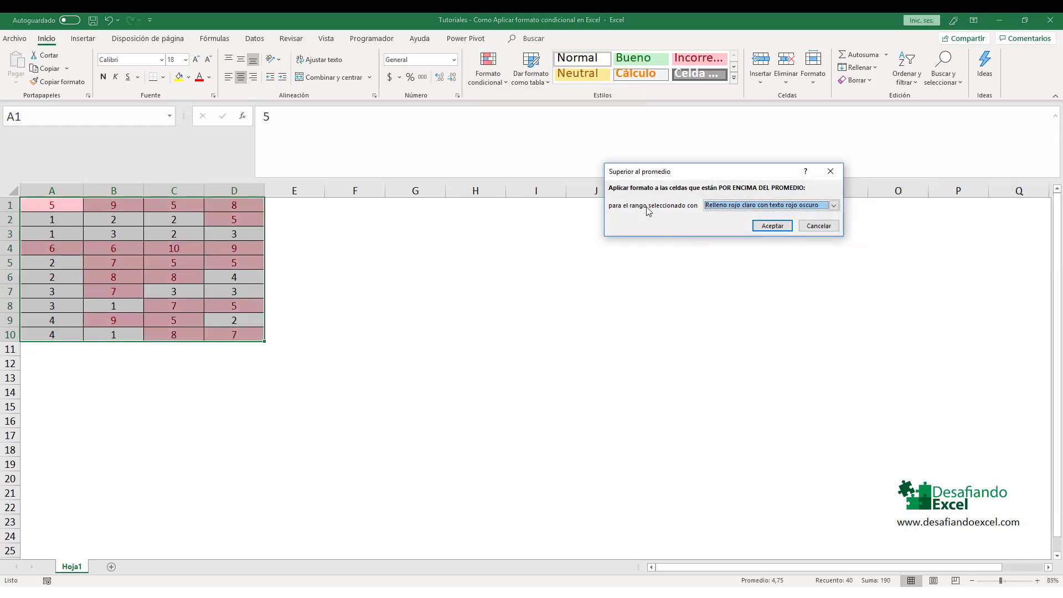
click(732, 209)
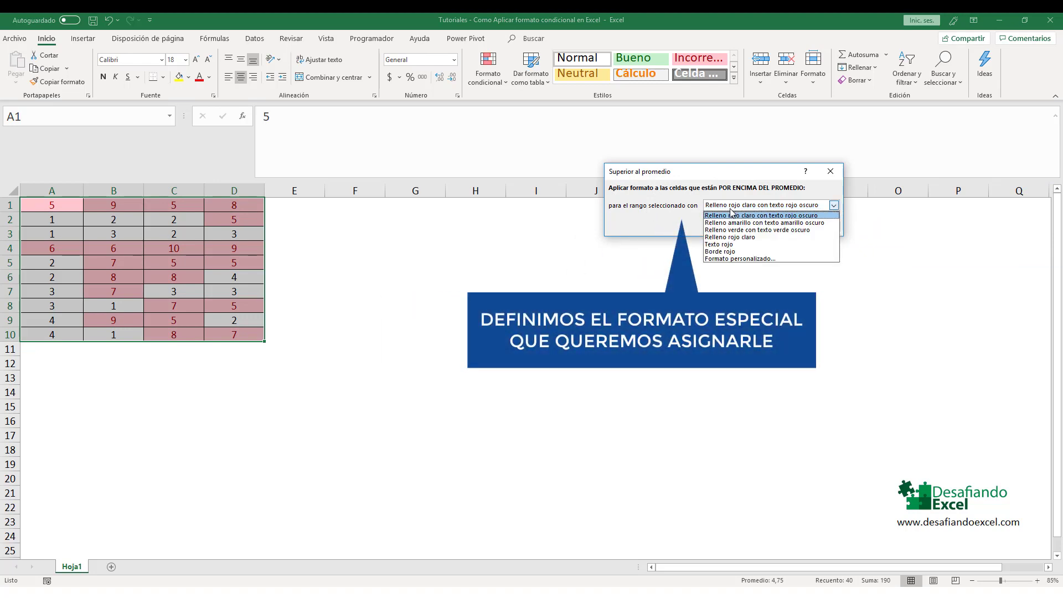
click(733, 229)
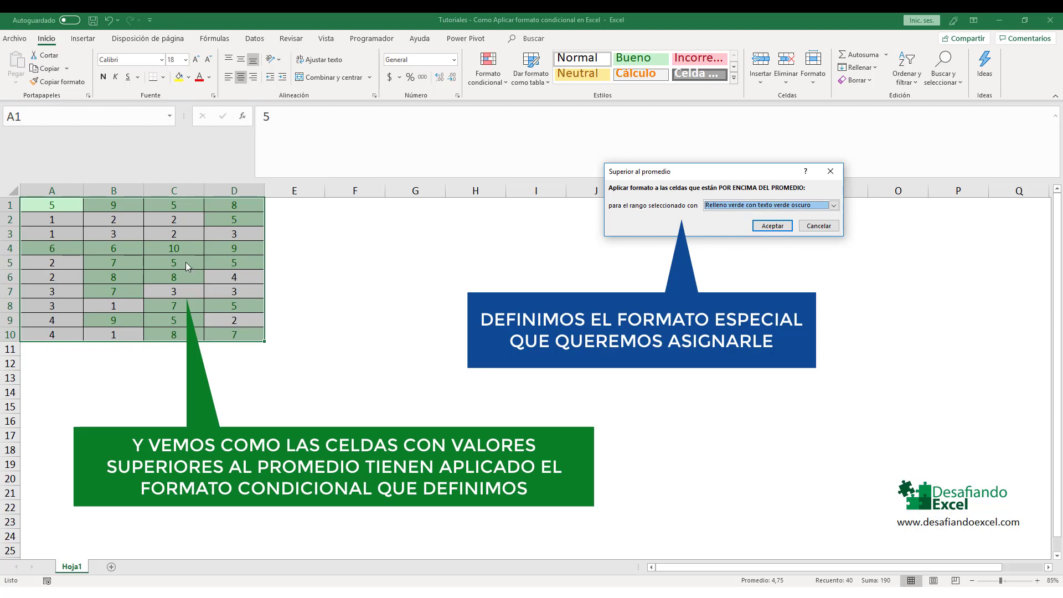
click(819, 226)
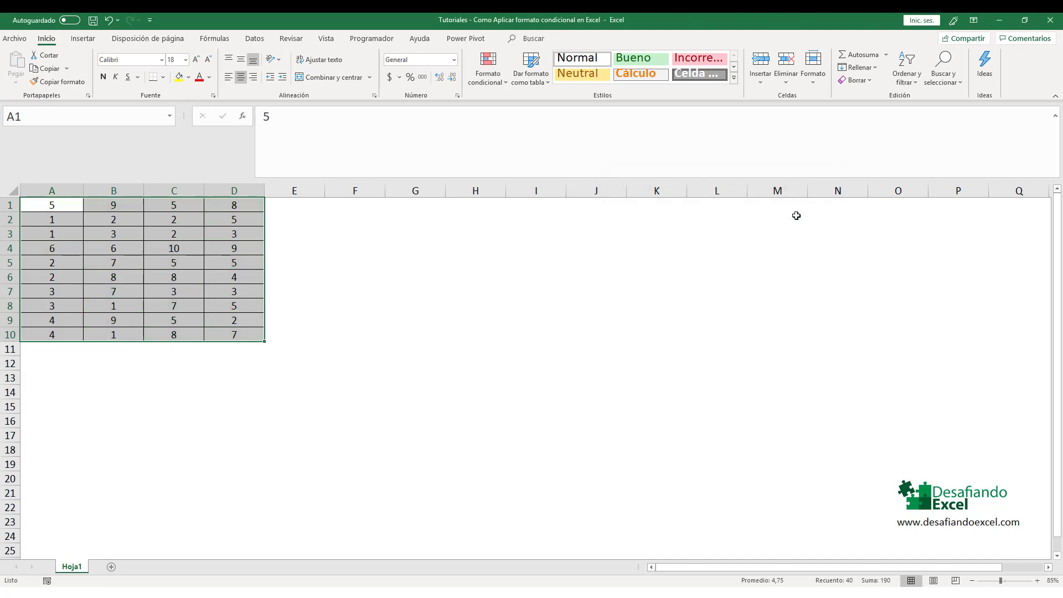
Apply the three coloured directional arrows icon set to A1:D10
click(493, 82)
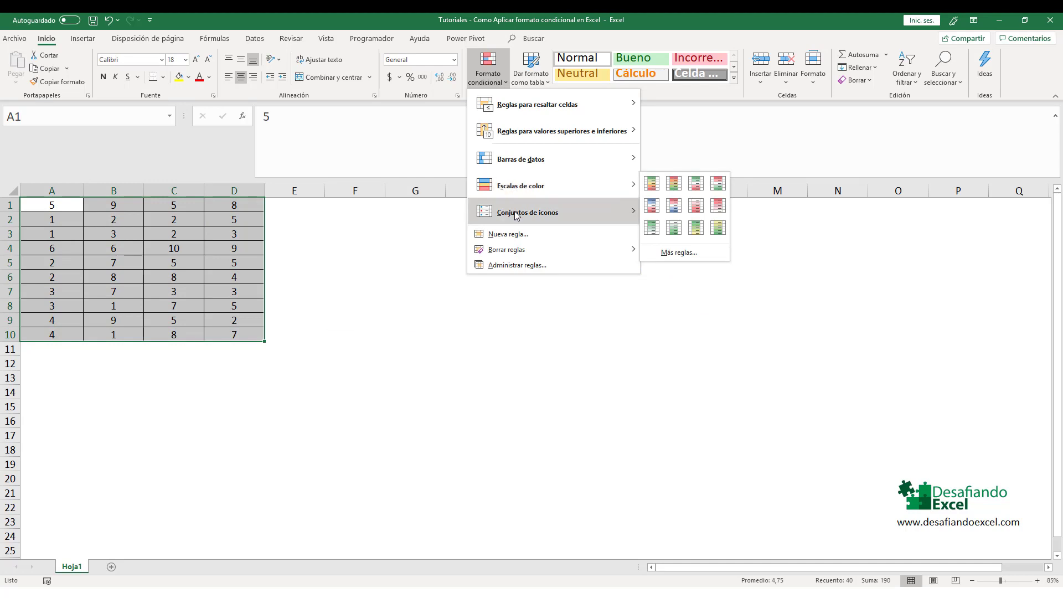
mouse_move(548, 212)
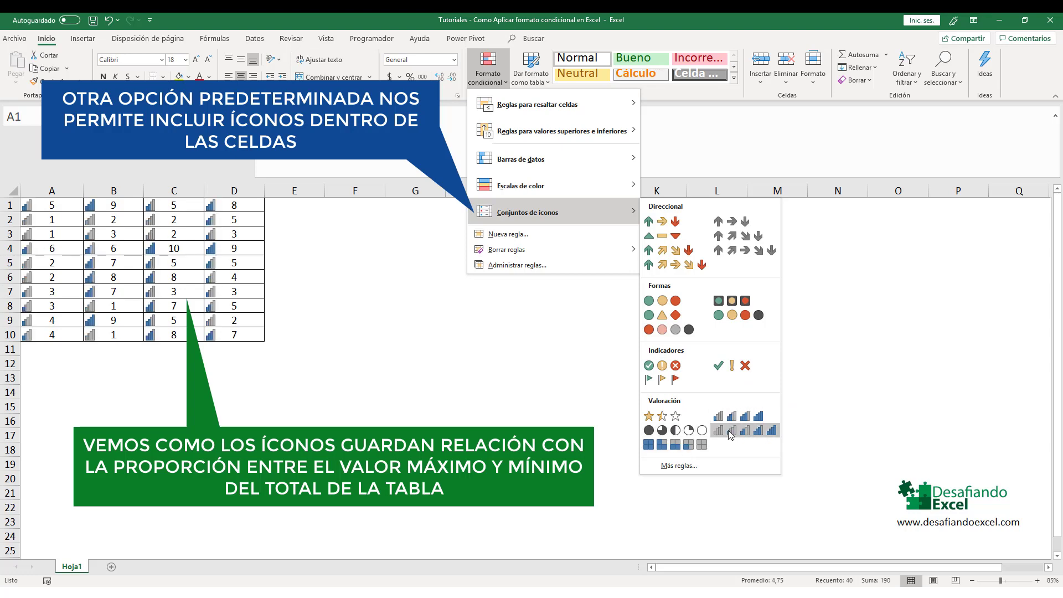
click(661, 223)
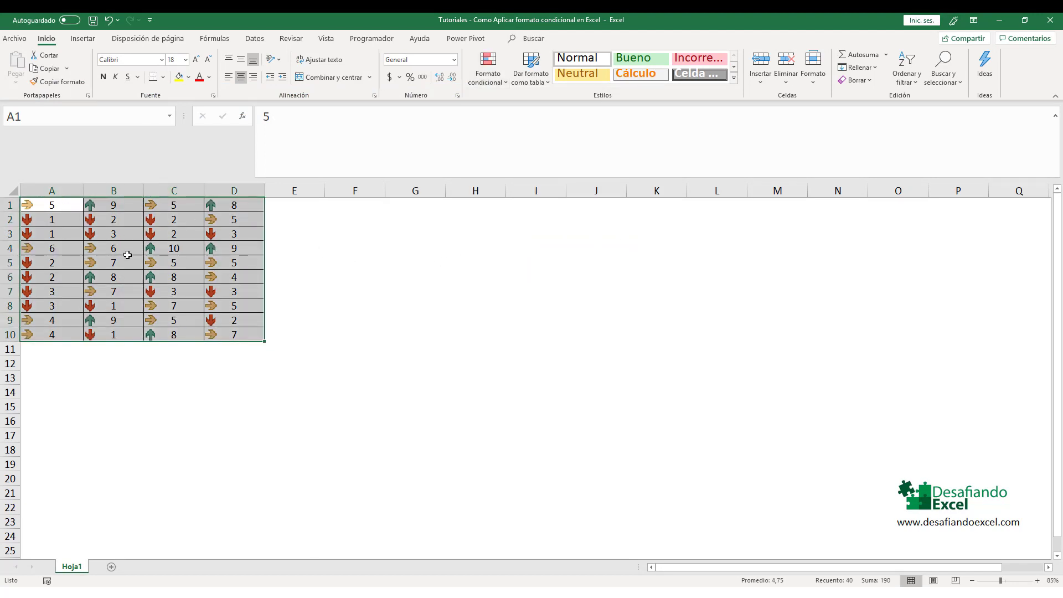
Open Administrar reglas to view the icon-set rule on $A$1:$D$10
click(489, 82)
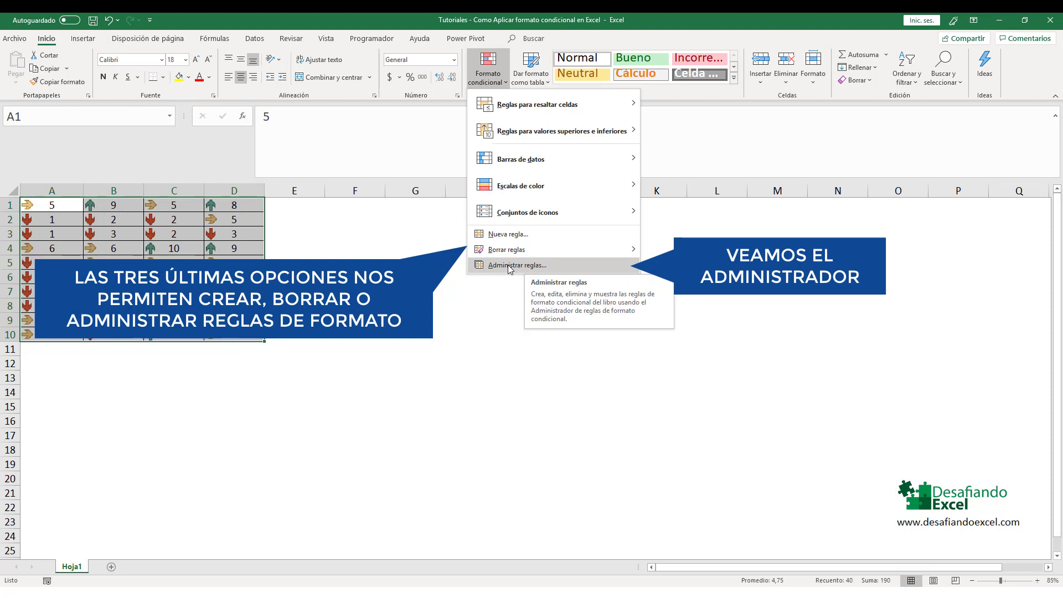
click(509, 265)
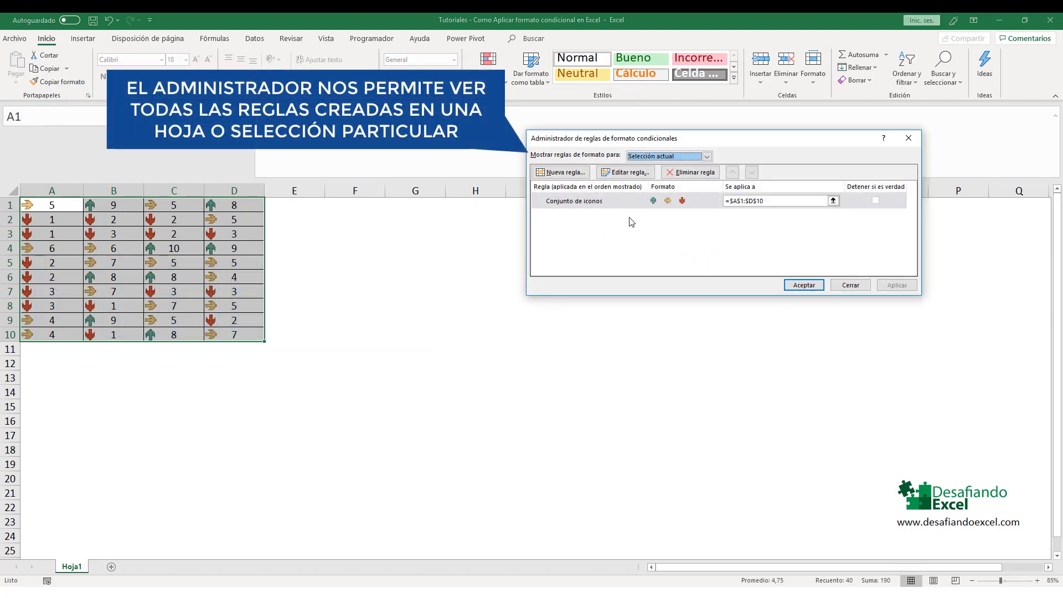
click(708, 157)
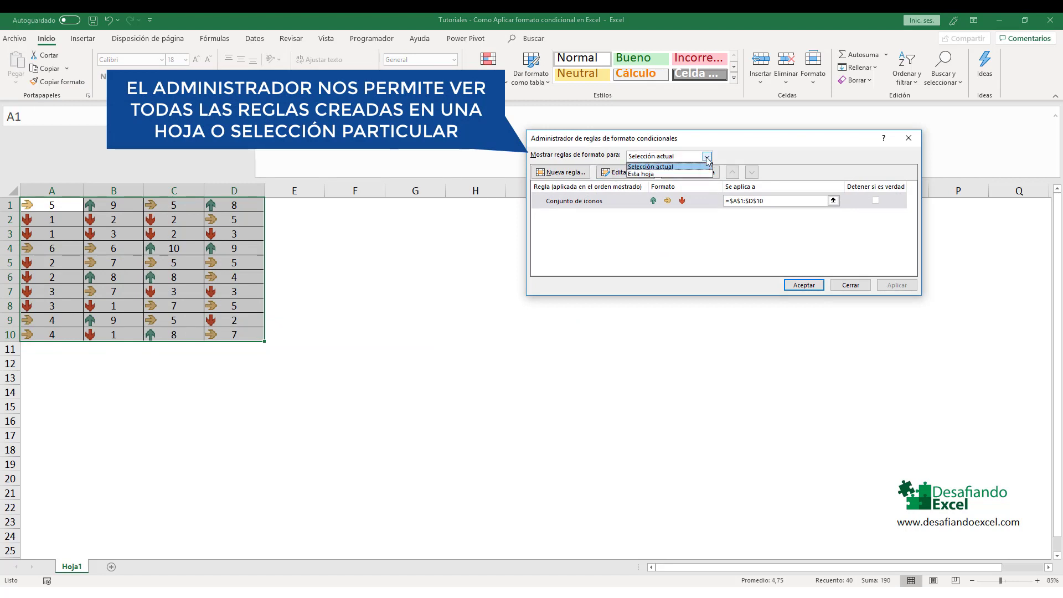
click(708, 160)
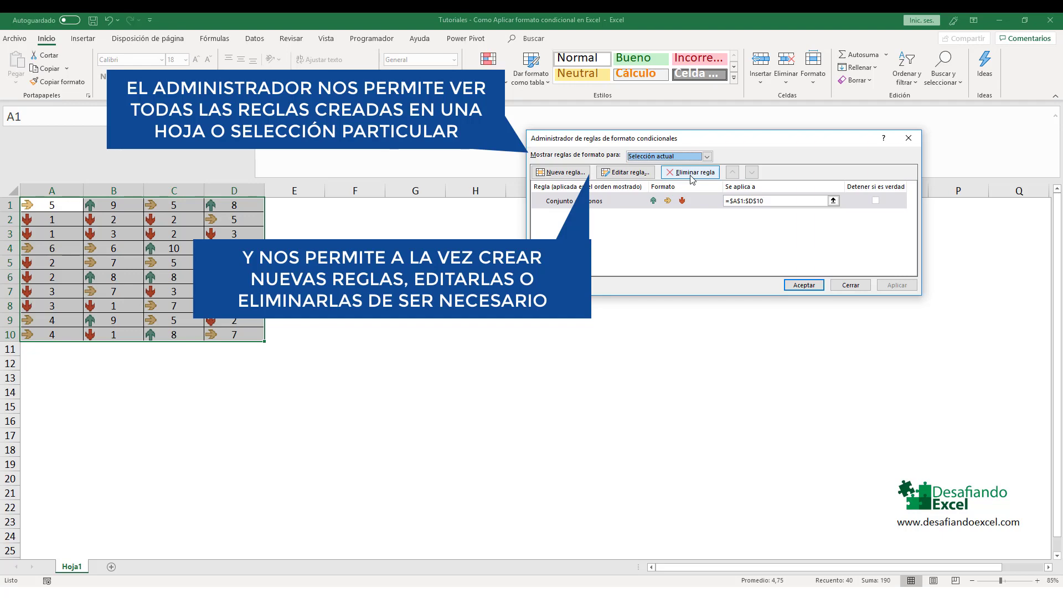
click(631, 200)
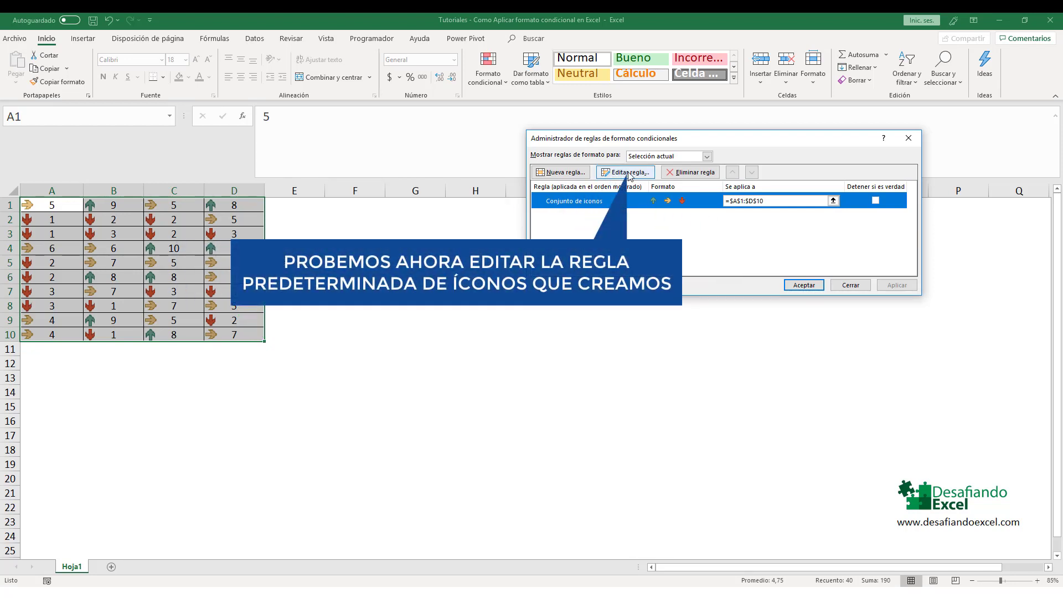
click(628, 173)
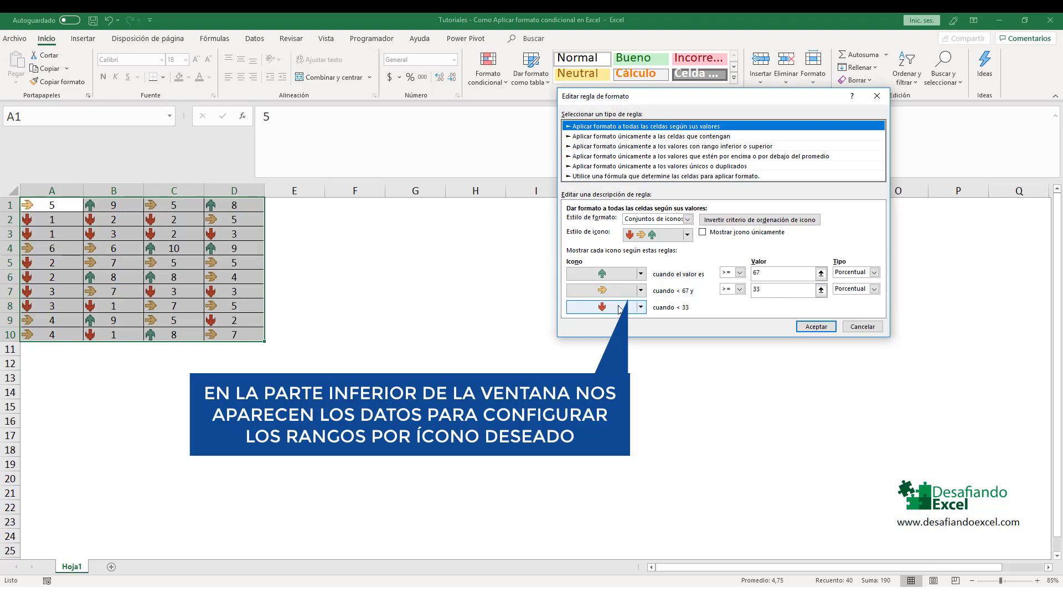
Delete the icon-set rule, apply the removal, and close the rules manager
click(862, 327)
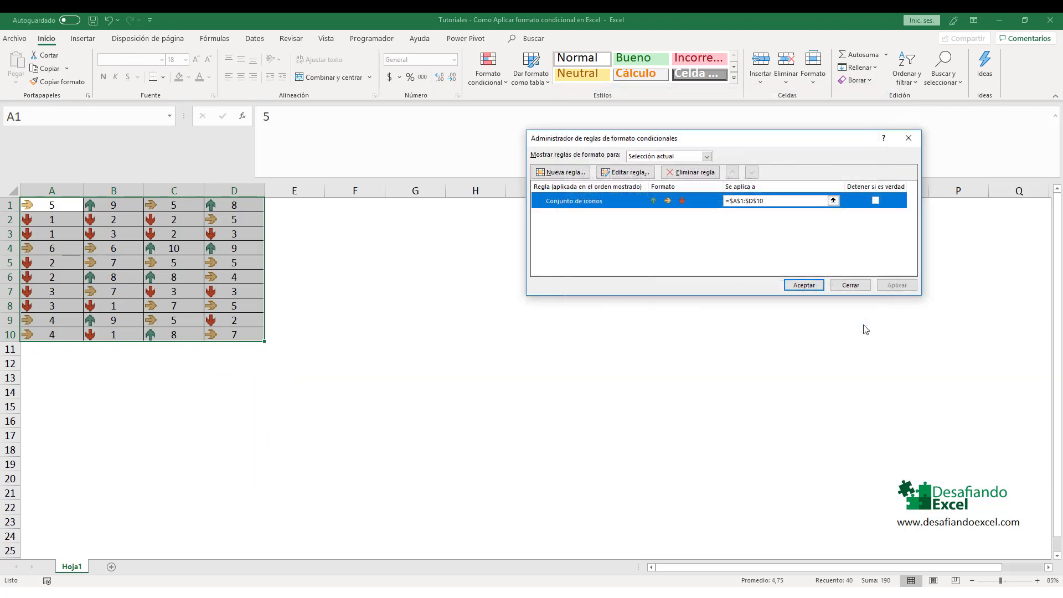
click(695, 177)
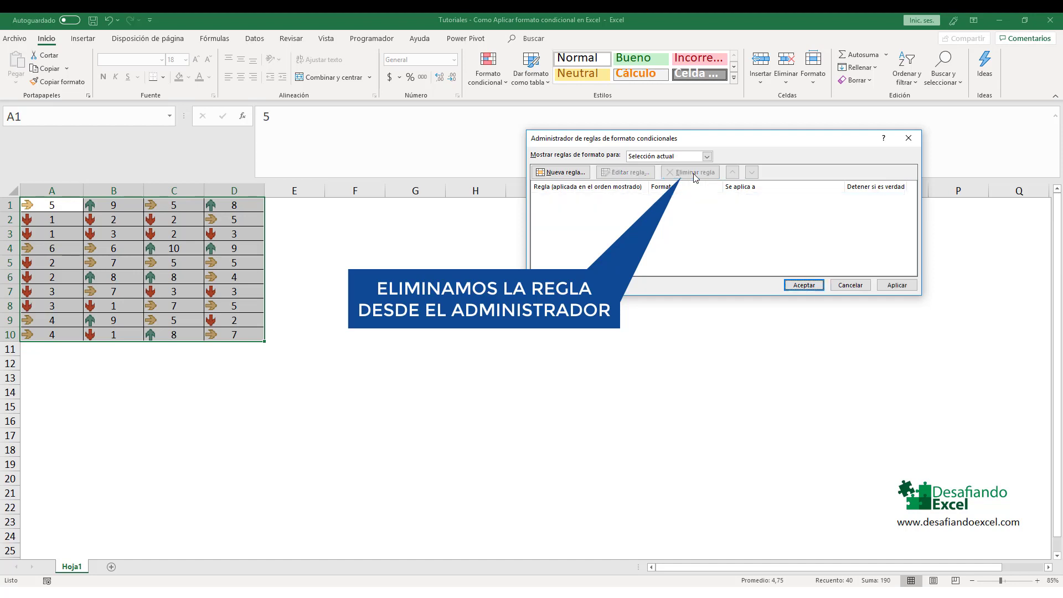
click(891, 286)
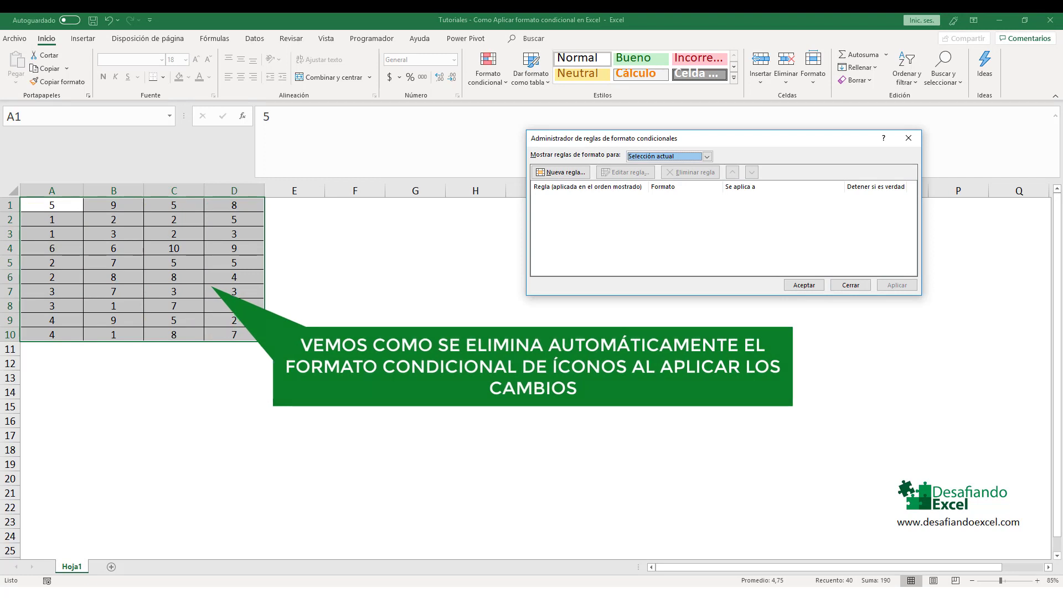
click(853, 285)
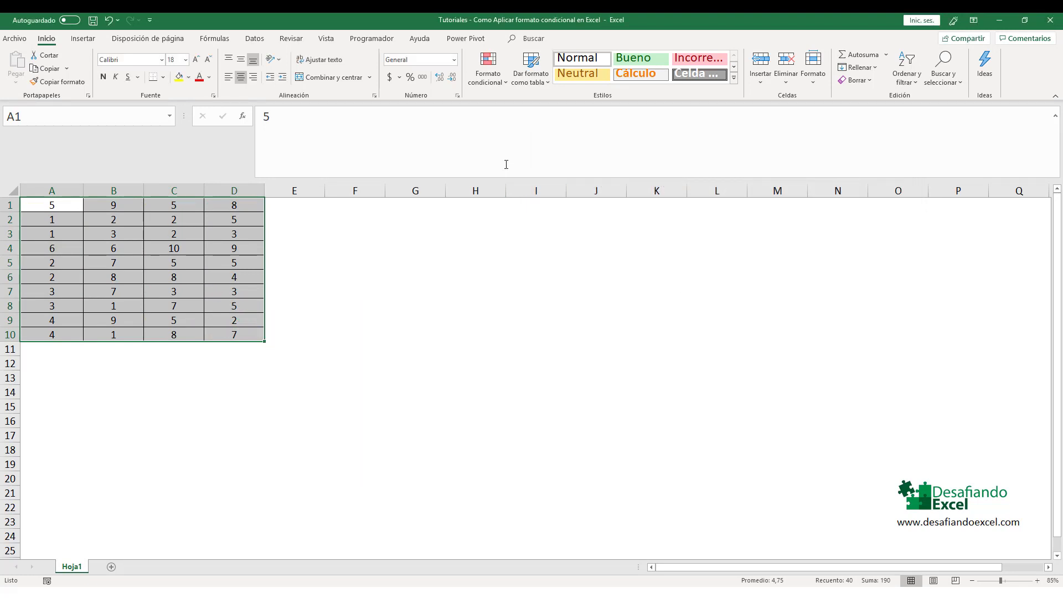
Create a new rule for cells whose Valor de la celda is between 5 and 7
click(488, 68)
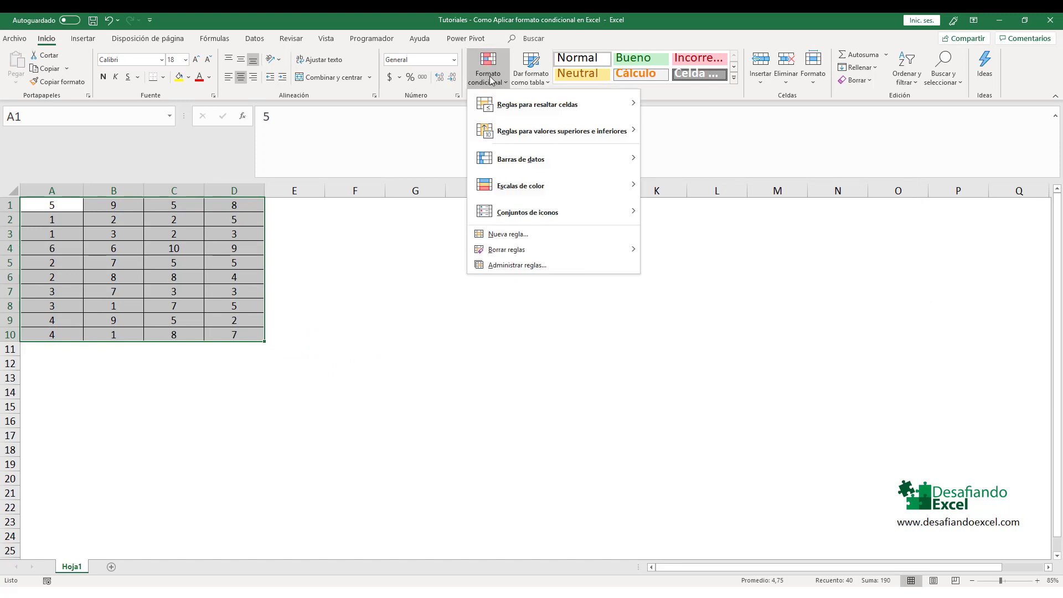
click(499, 235)
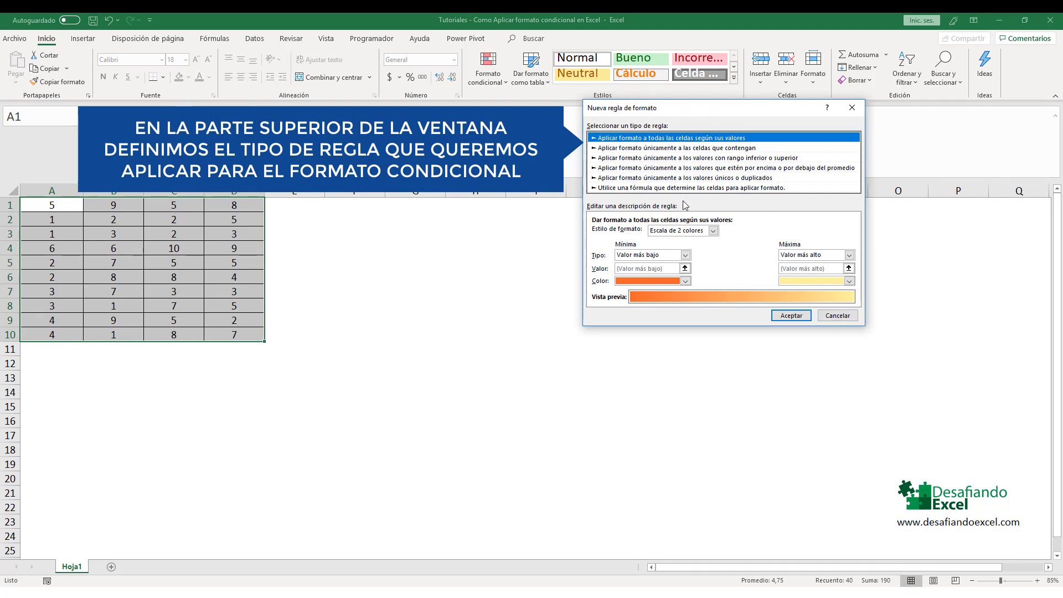
click(623, 148)
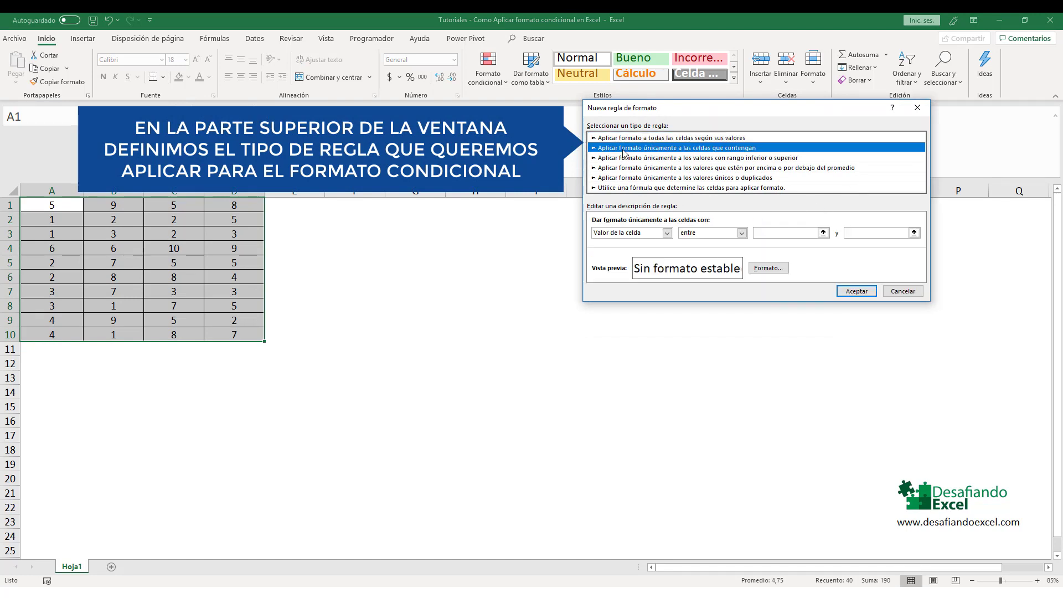
click(617, 233)
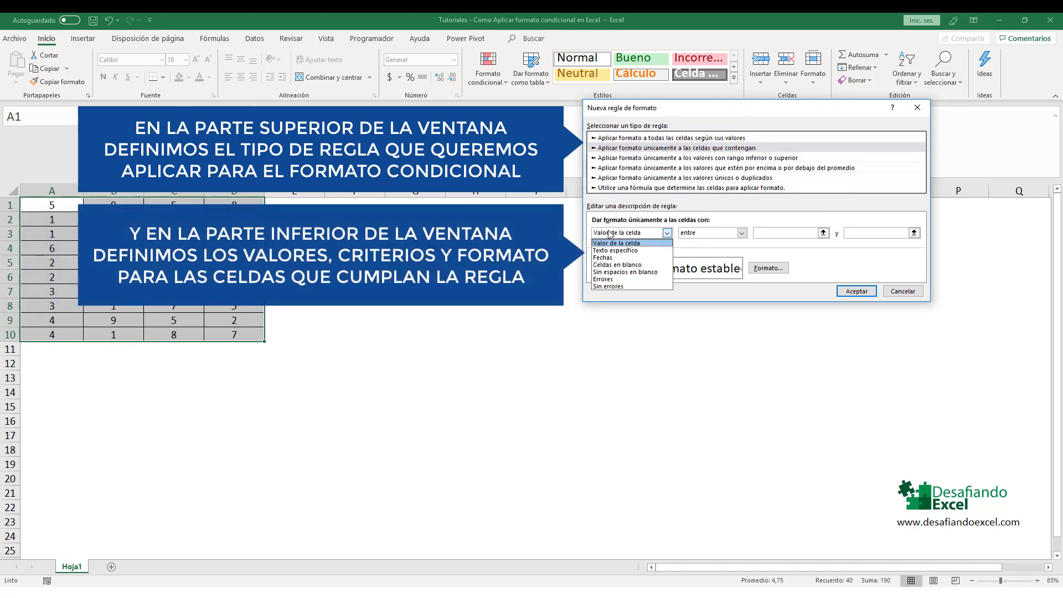
click(612, 244)
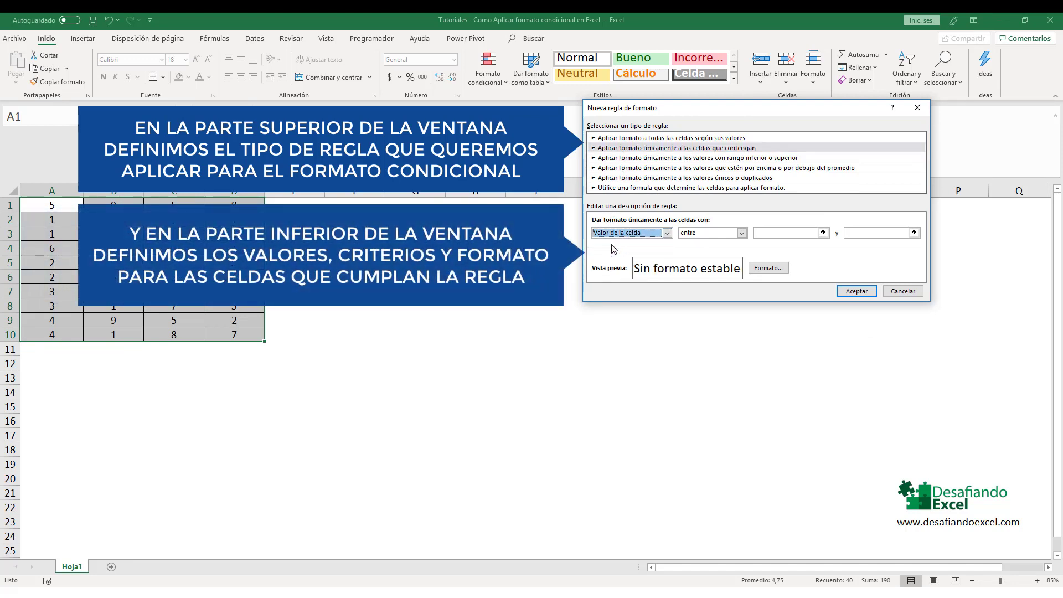
click(782, 235)
text(5)
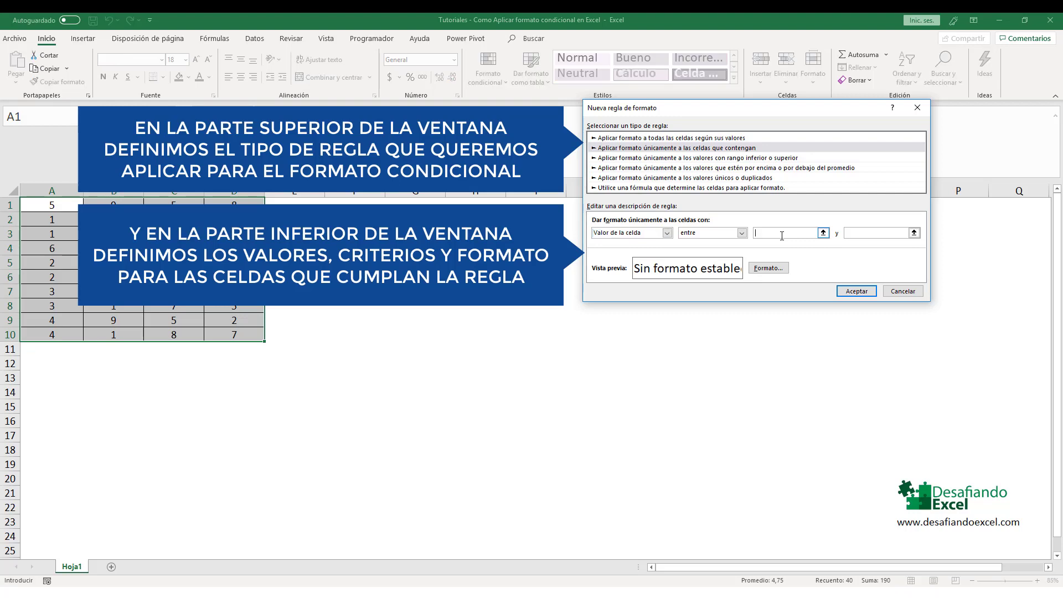
click(874, 235)
text(7)
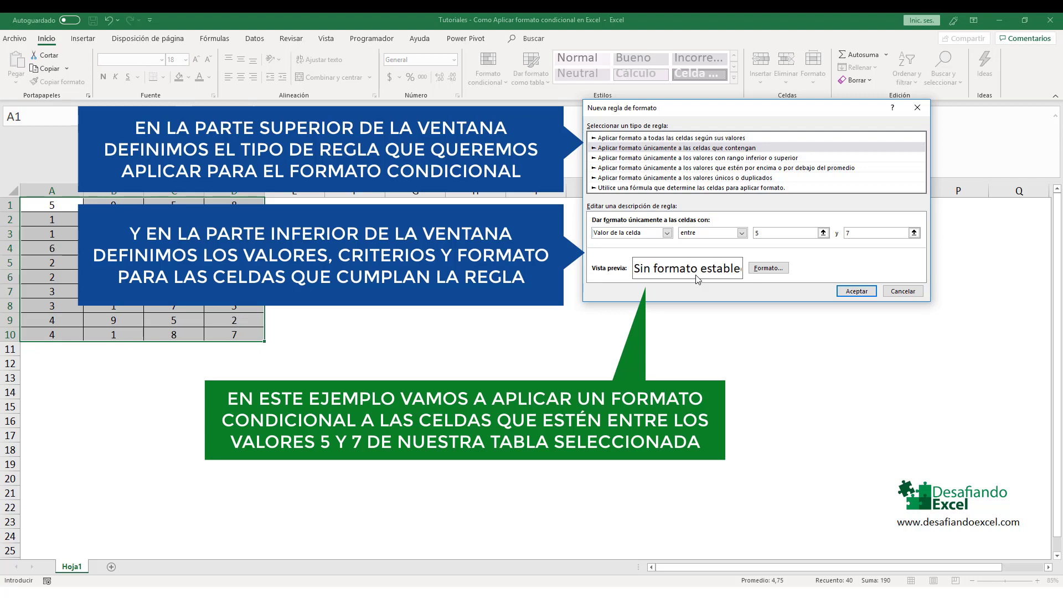
Give the between-5-and-7 rule a green fill with bold text and apply it
click(768, 268)
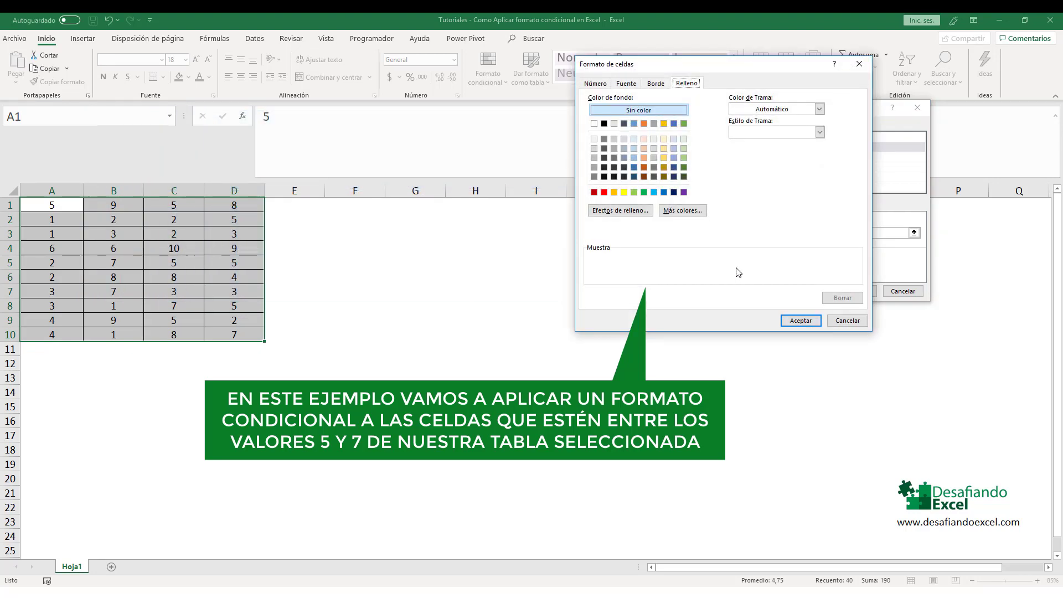
click(645, 193)
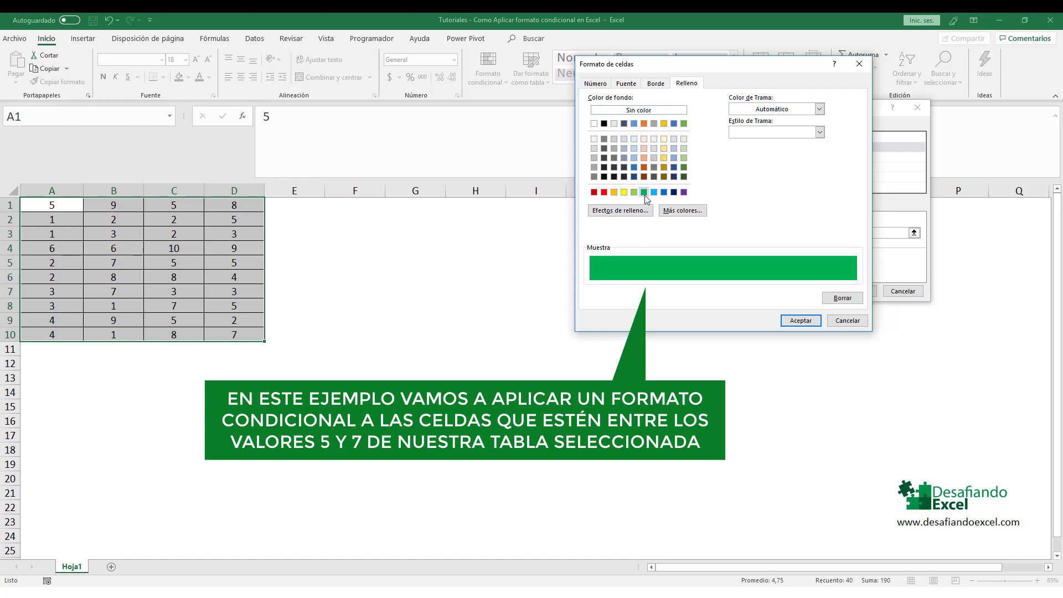
click(627, 84)
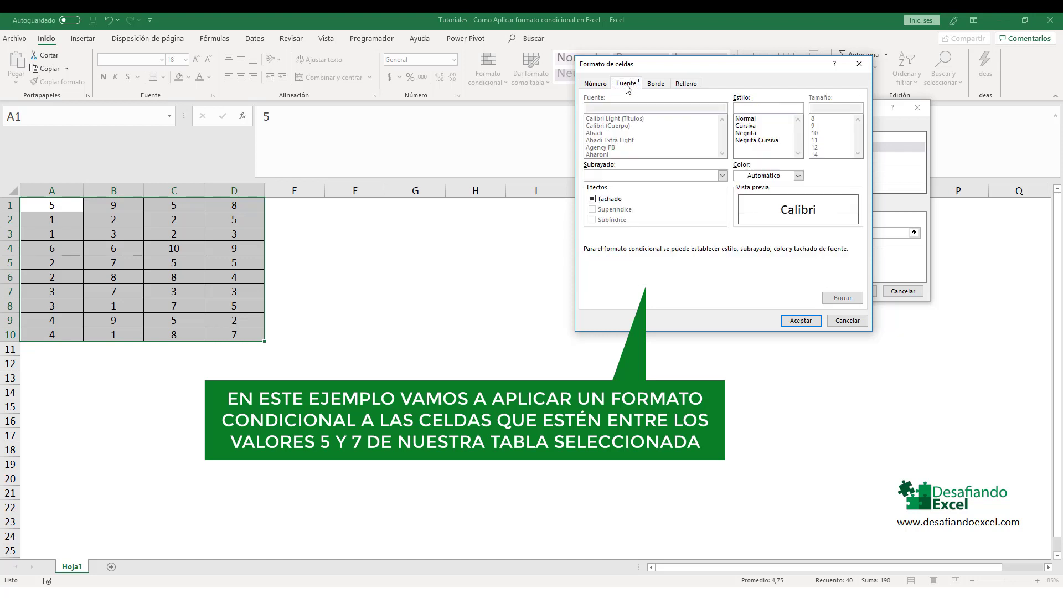
click(744, 134)
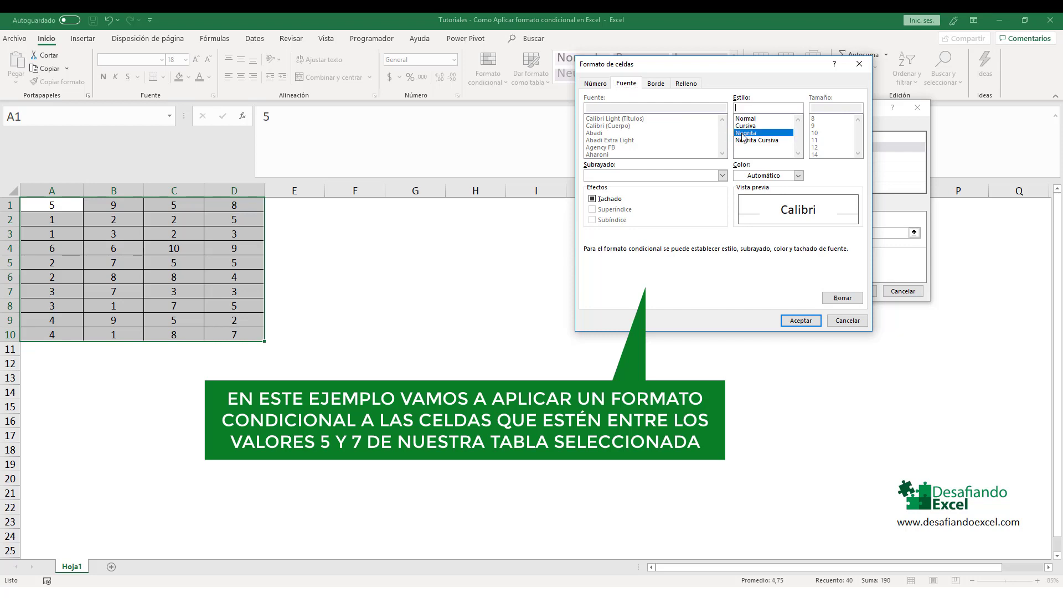
click(801, 321)
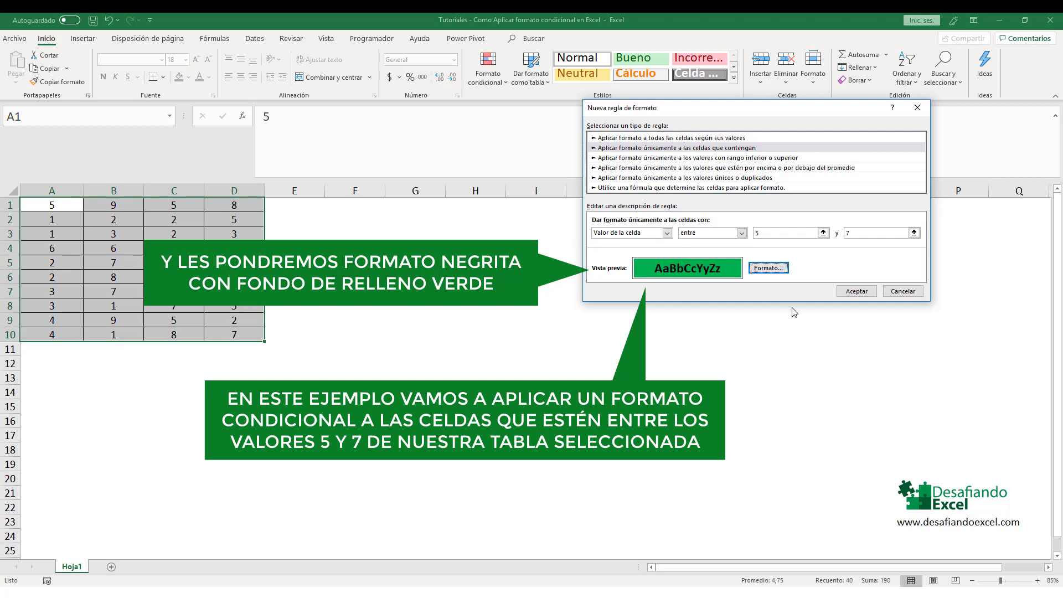
click(858, 292)
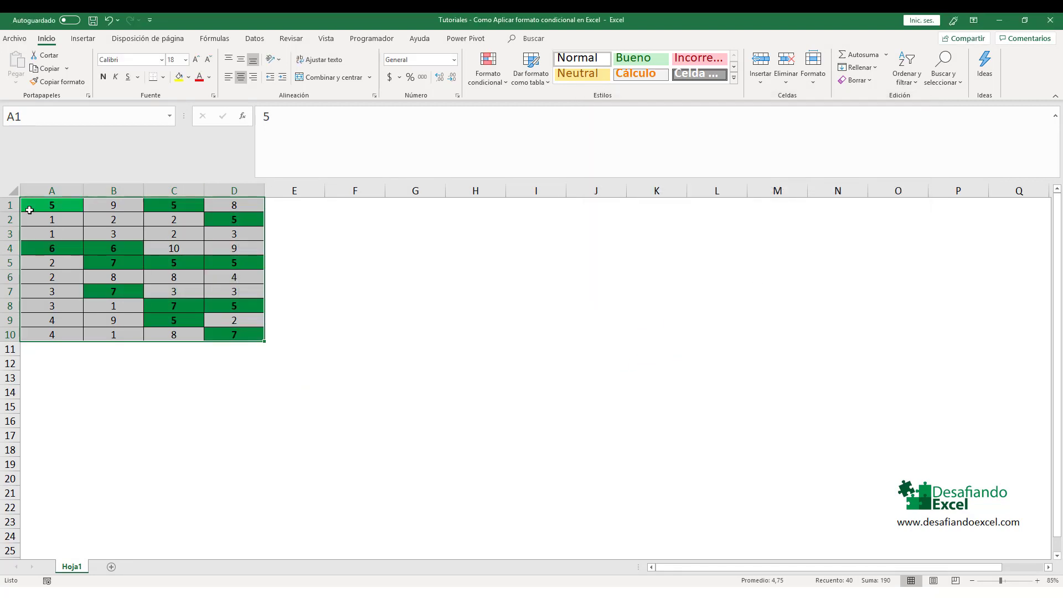
click(234, 378)
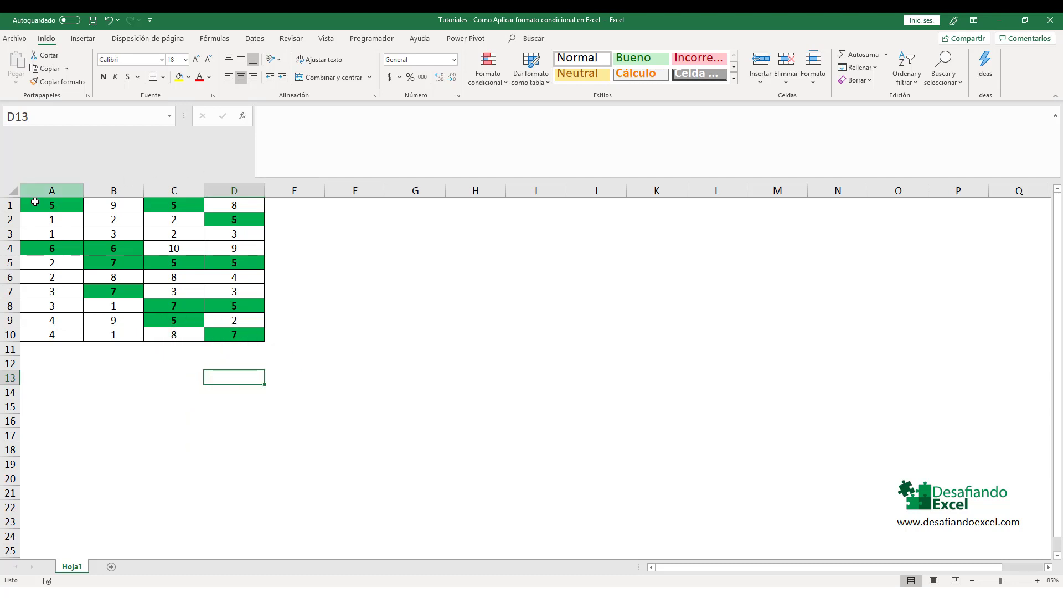
drag(35, 202, 240, 333)
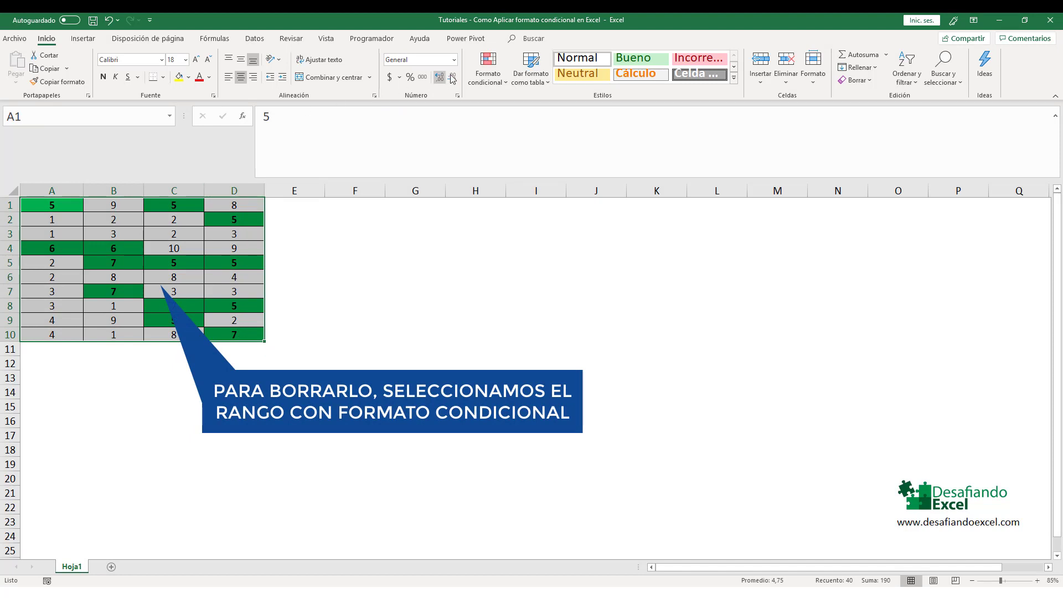
Clear the conditional formatting rules from A1:D10 and deselect the table
click(484, 79)
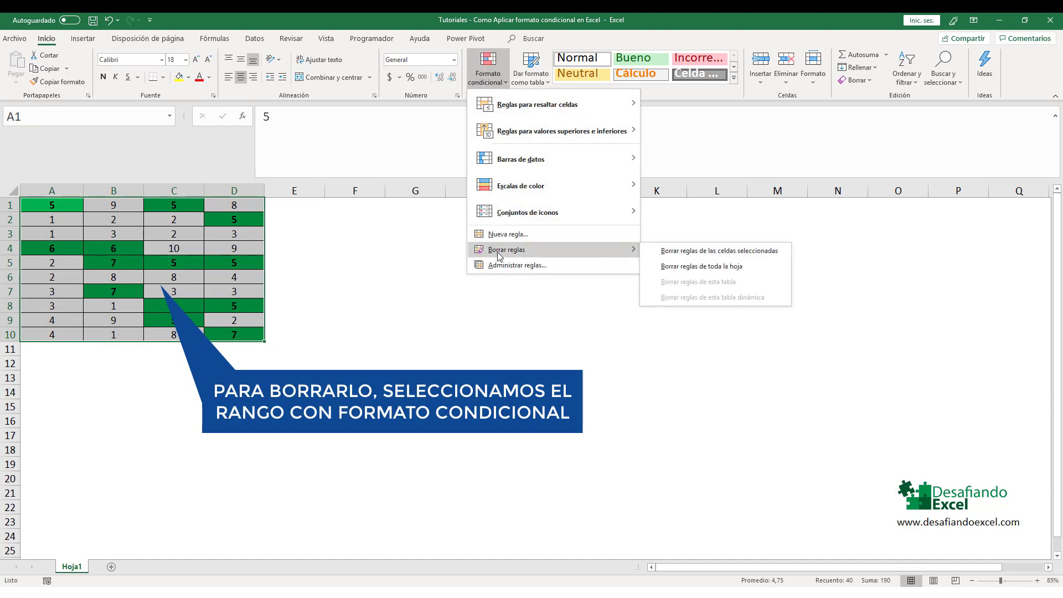
mouse_move(520, 250)
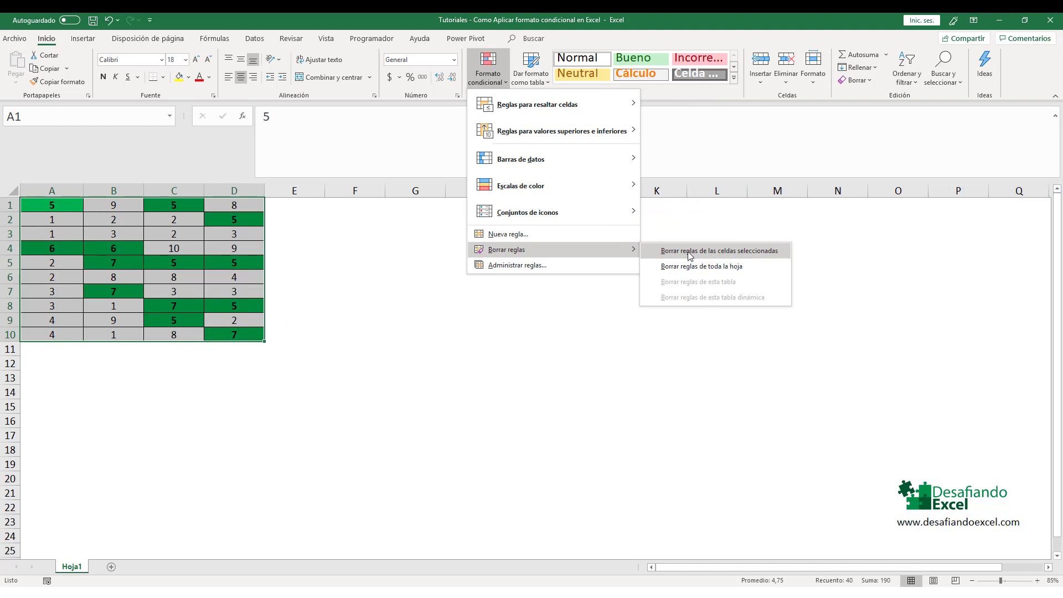
click(691, 255)
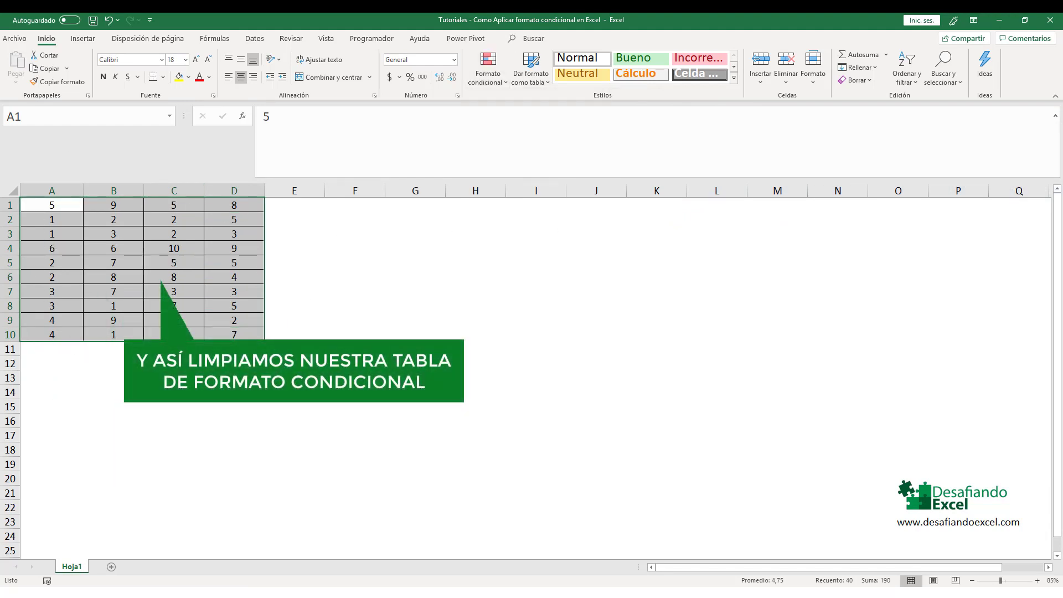
click(299, 297)
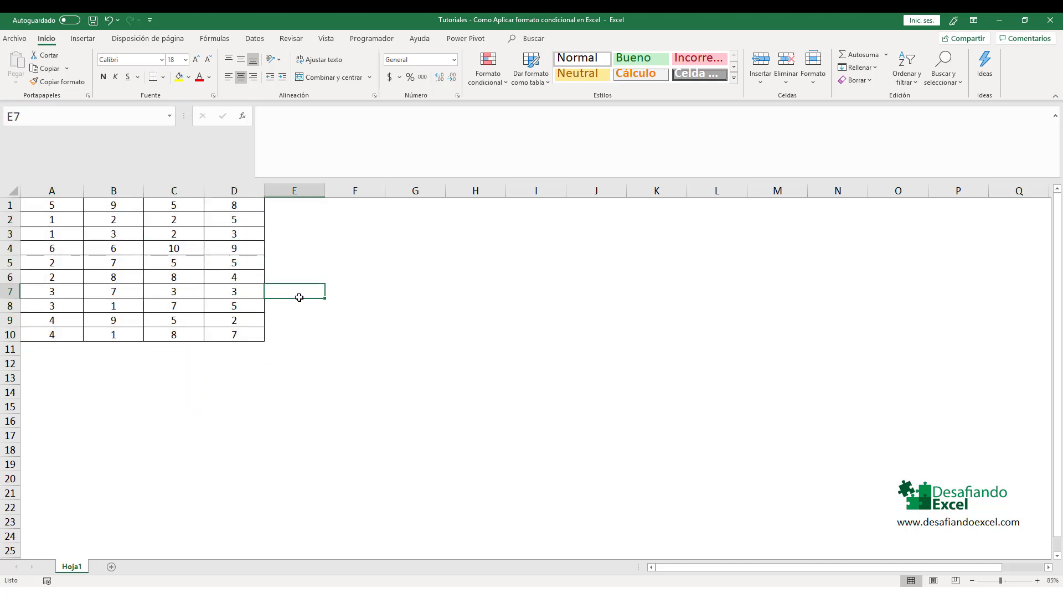